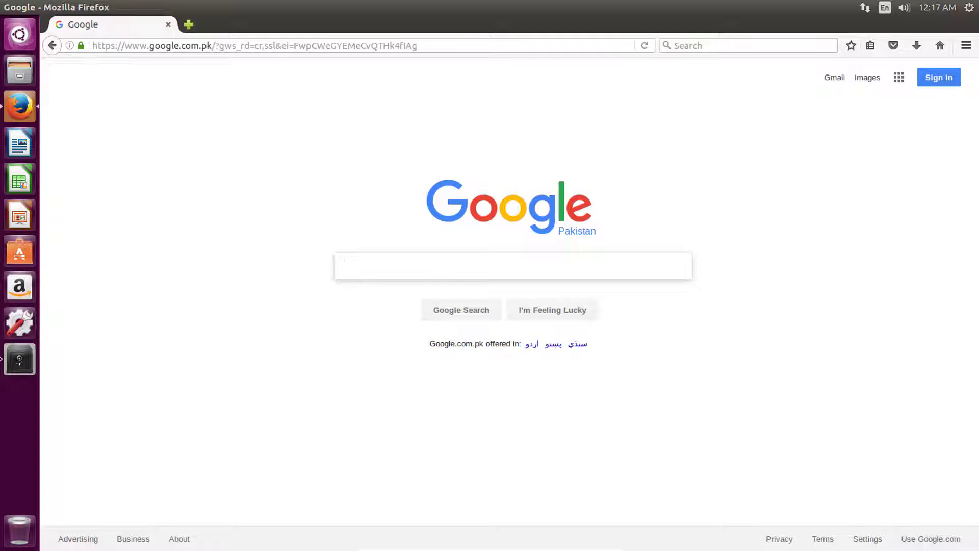
text(kotlin )
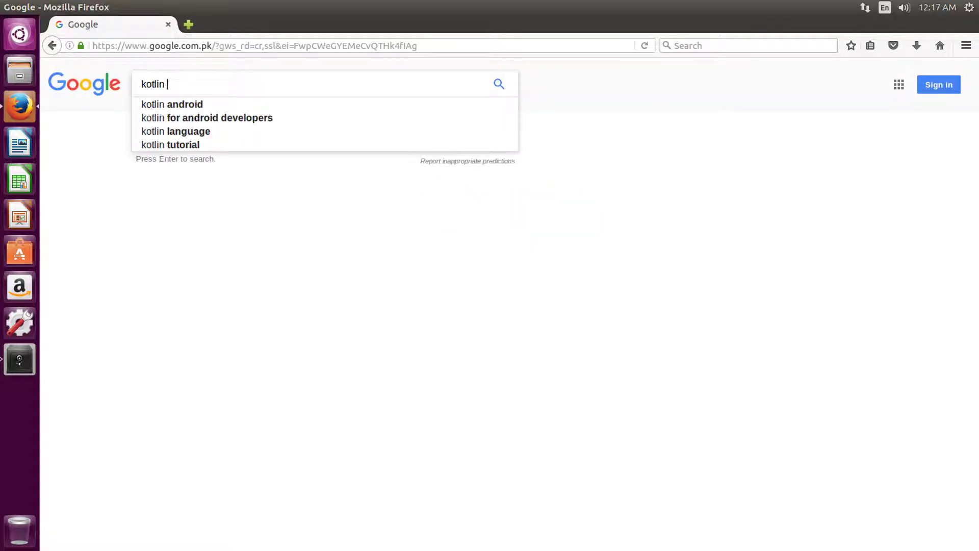
text(compiler)
Search Google for 'kotlin compiler', open the command-line tutorial, and open GitHub Releases in a new tab
key(Return)
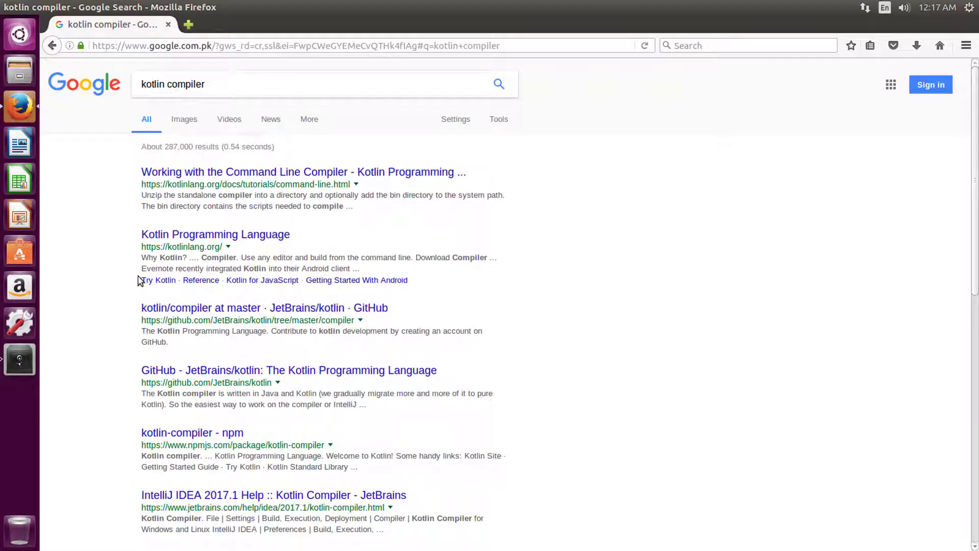
drag(141, 187, 253, 185)
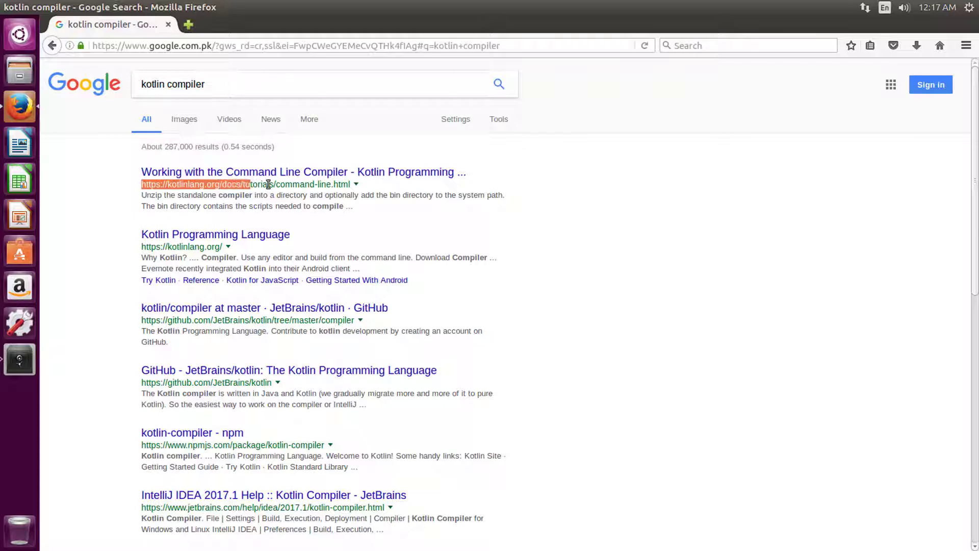
click(234, 191)
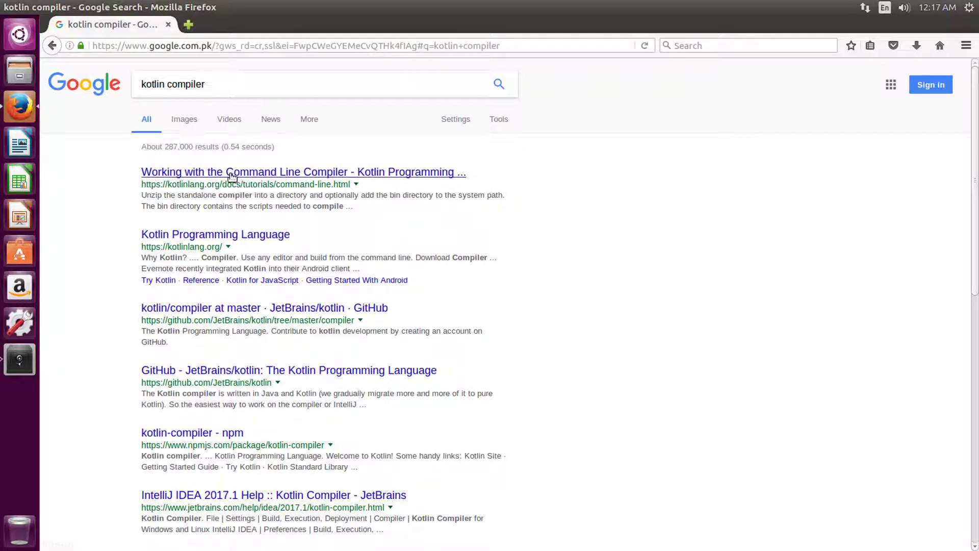
click(254, 174)
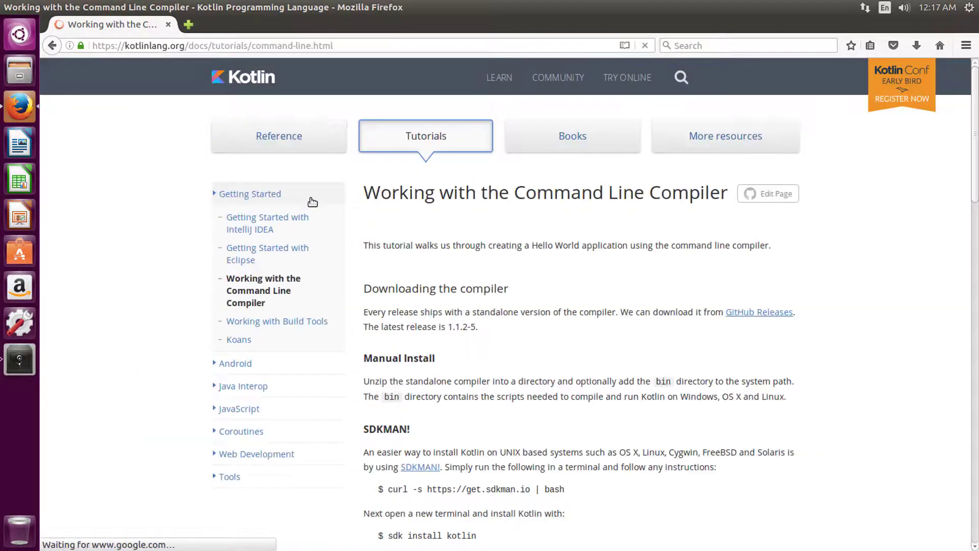
scroll(314, 210, down, 2)
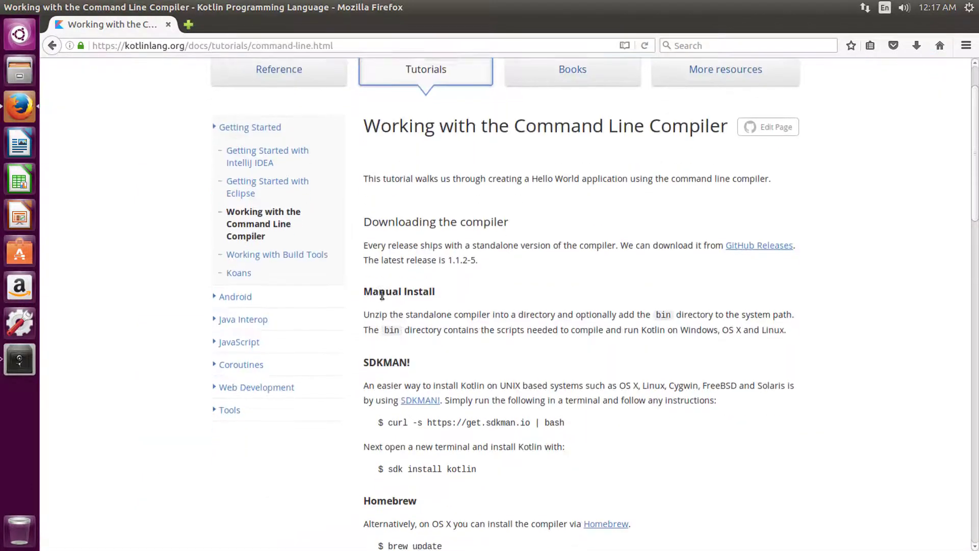
right_click(734, 241)
click(743, 244)
Save kotlin-compiler-1.1.2-5.zip from the GitHub release page and check the Downloads panel
click(226, 23)
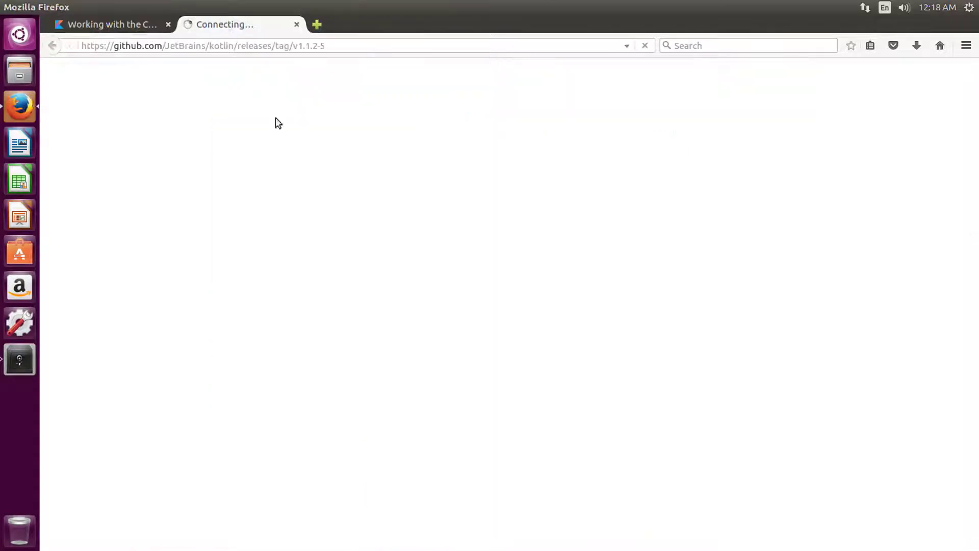
scroll(461, 392, down, 5)
scroll(461, 392, down, 2)
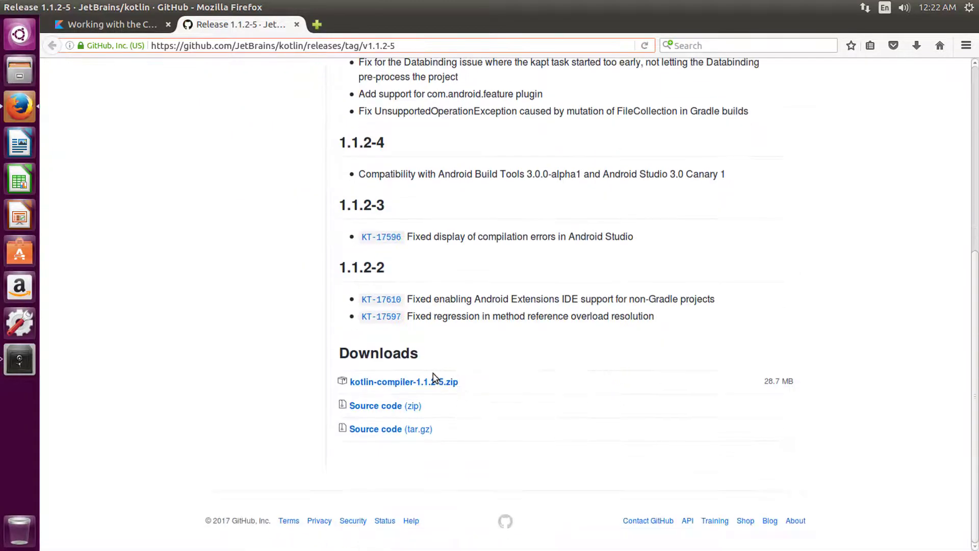
click(433, 381)
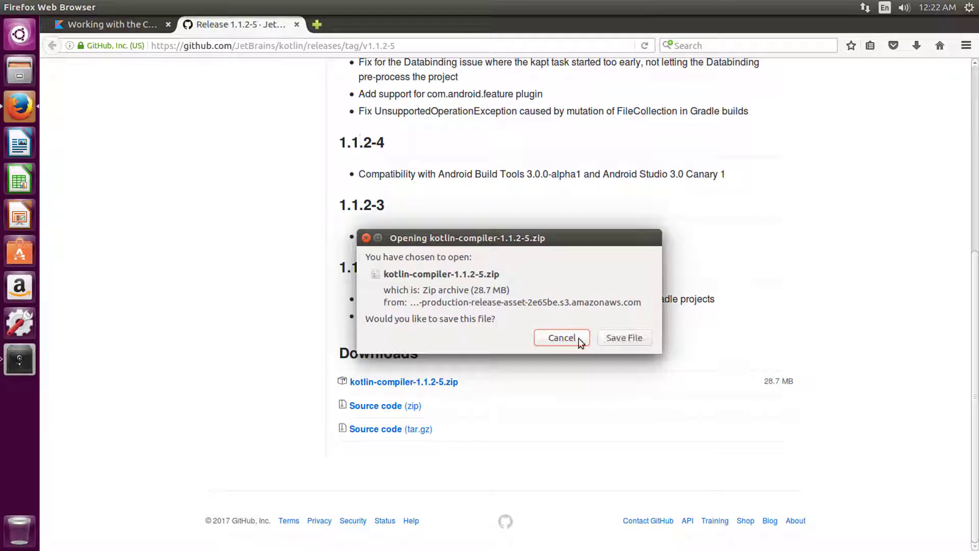
click(624, 338)
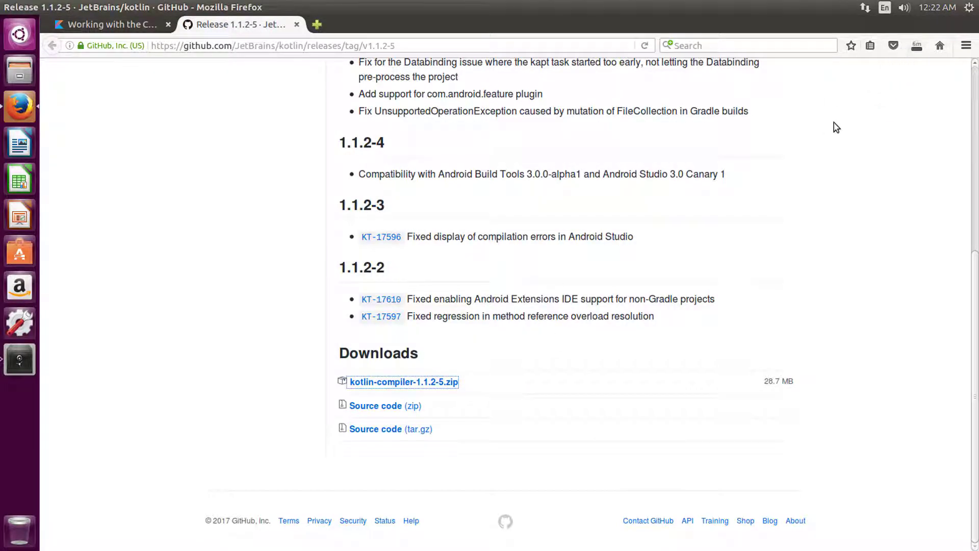
click(917, 46)
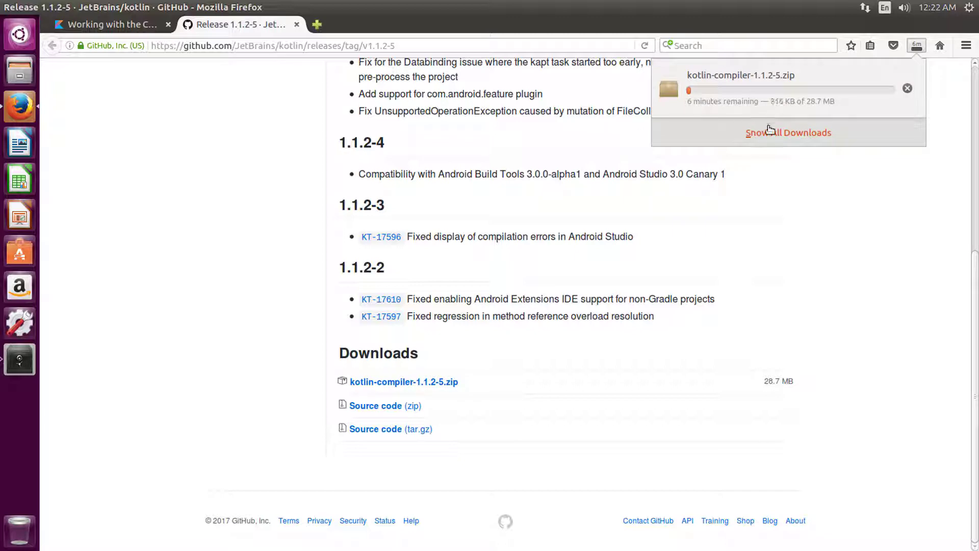
click(907, 88)
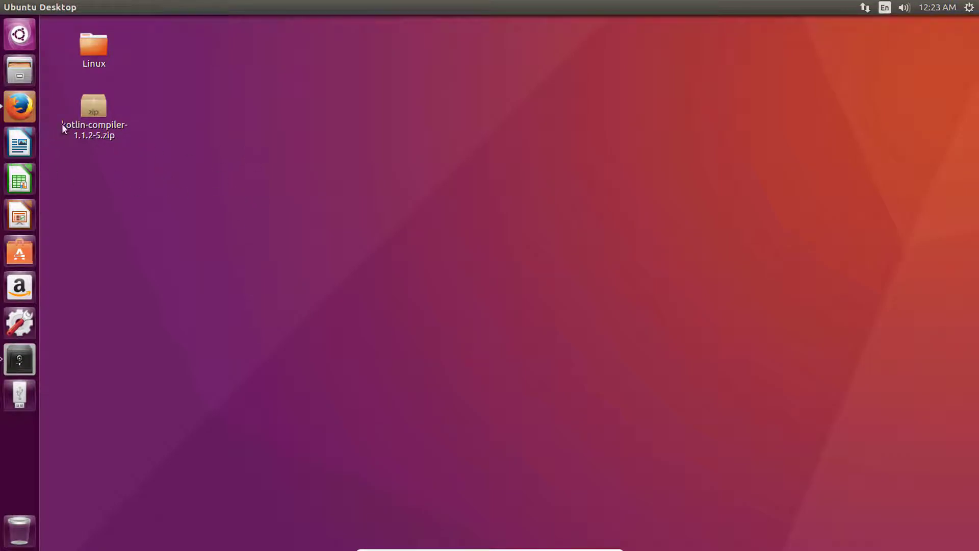
Copy the compiler zip from the desktop and paste it into the Home folder
right_click(99, 123)
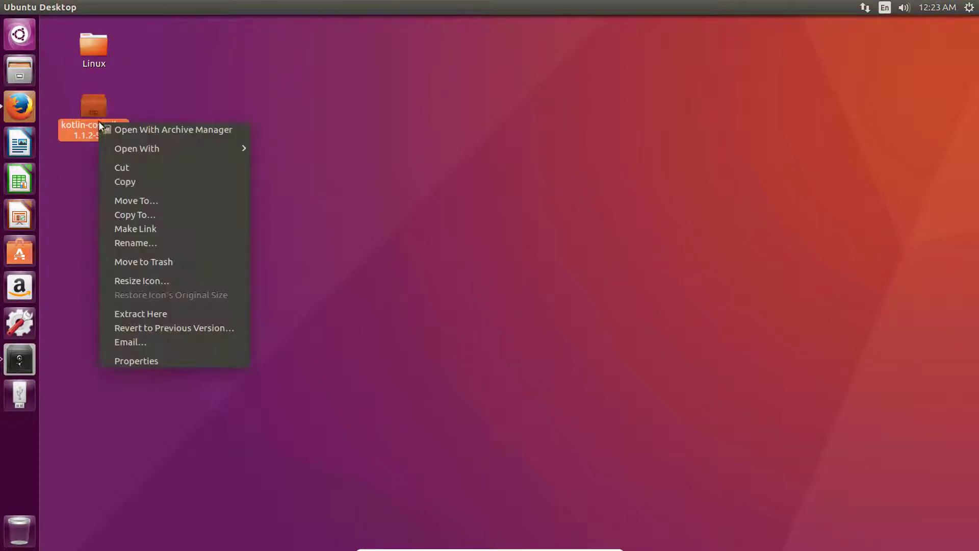
click(121, 182)
click(201, 176)
click(20, 71)
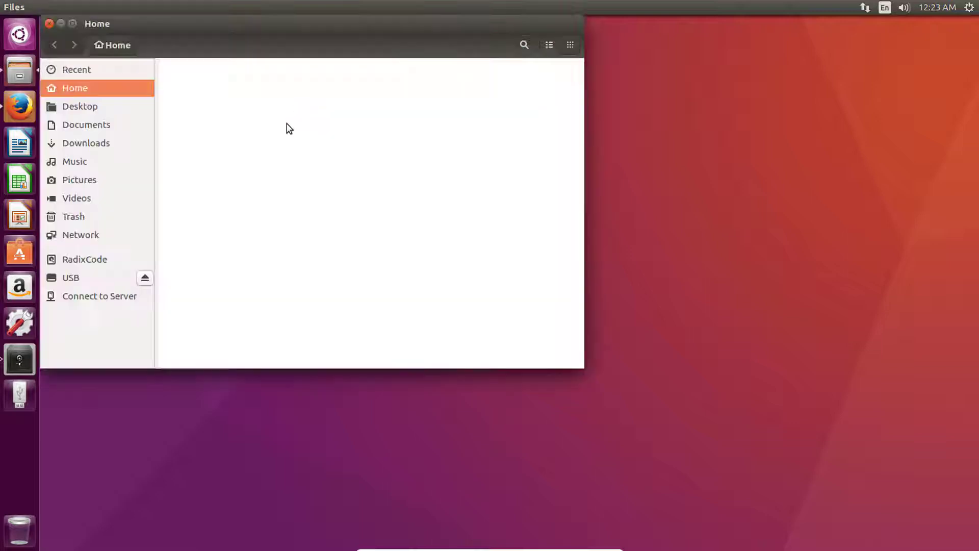
right_click(393, 189)
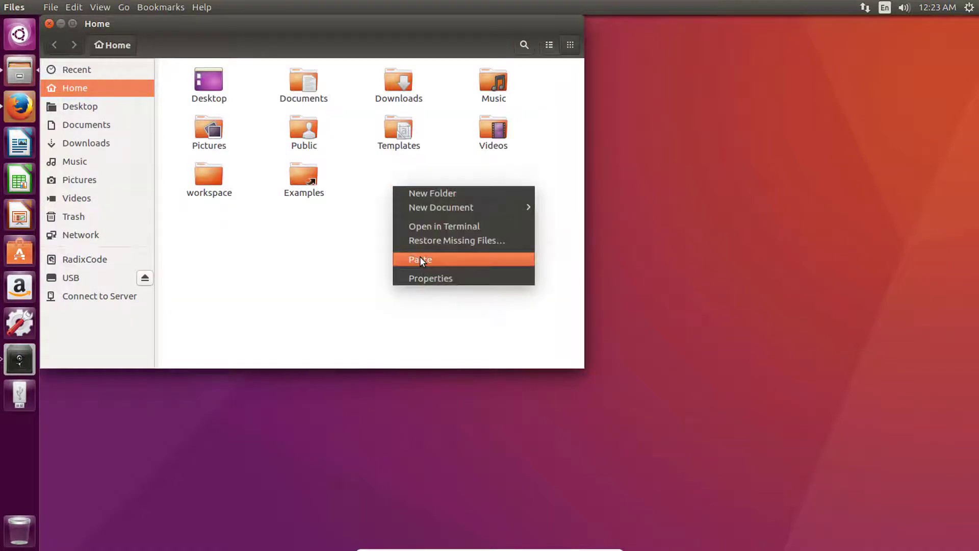
click(420, 258)
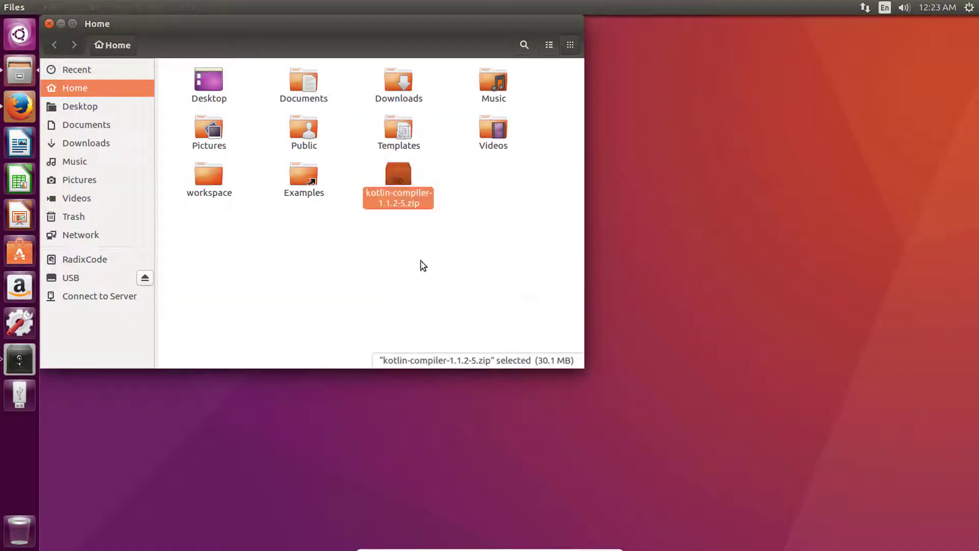
Extract the zip into a kotlinc folder in Home, then permanently delete the zip
right_click(396, 202)
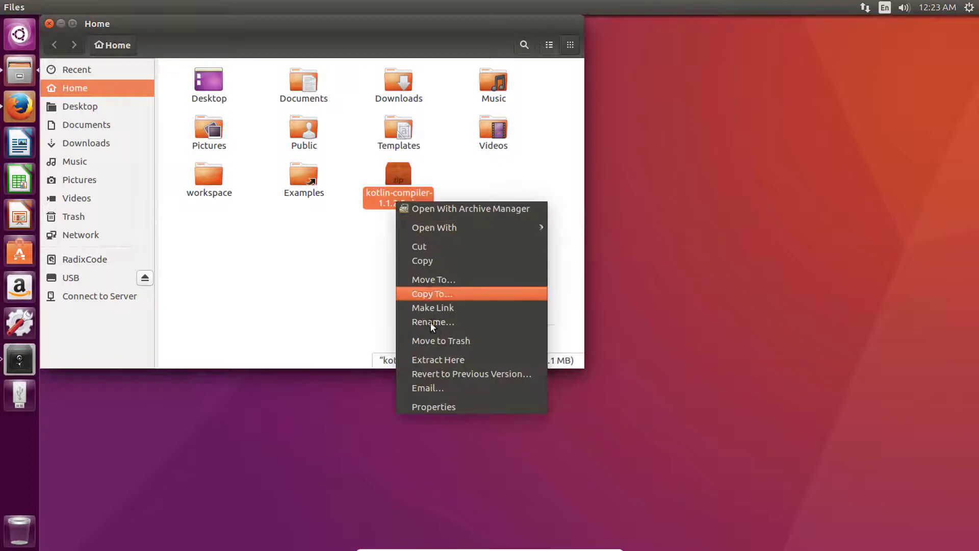
click(444, 357)
right_click(505, 194)
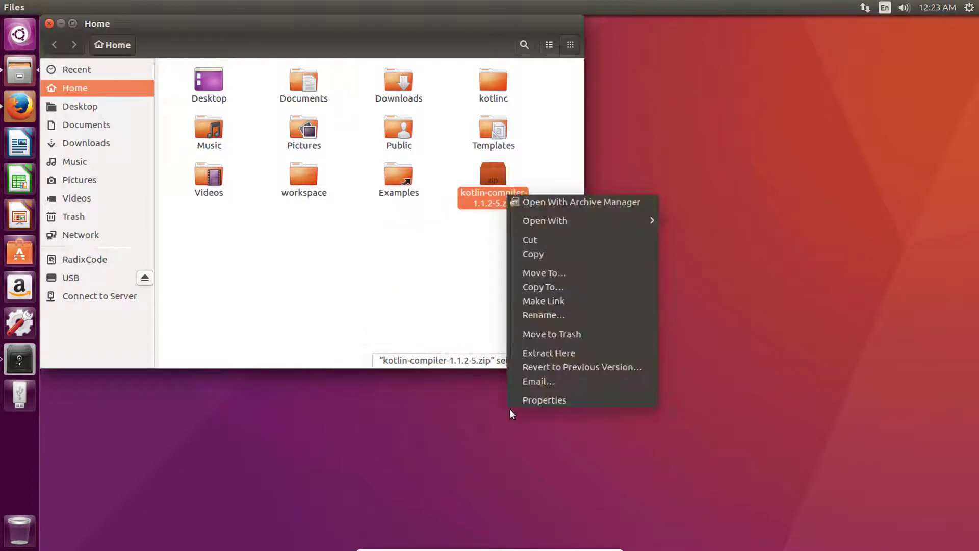
click(529, 335)
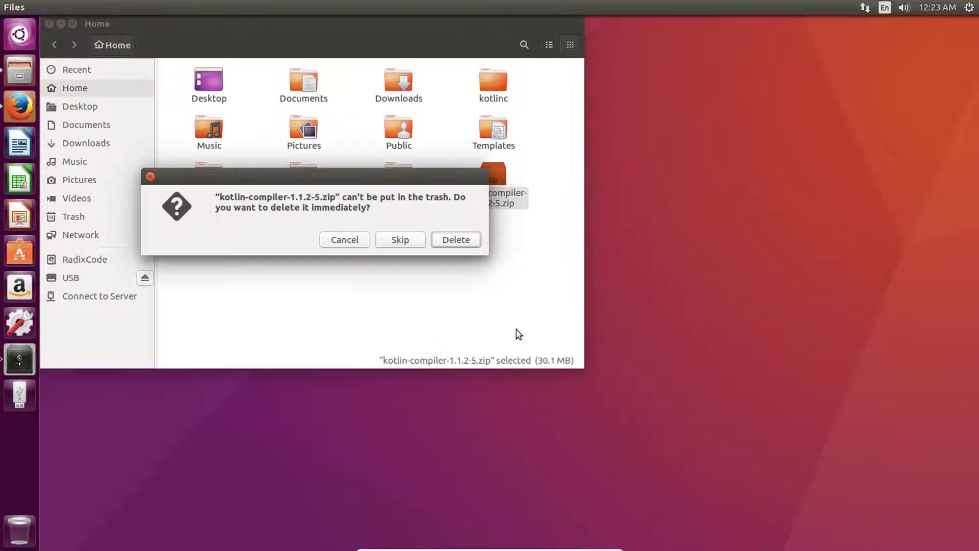
click(463, 240)
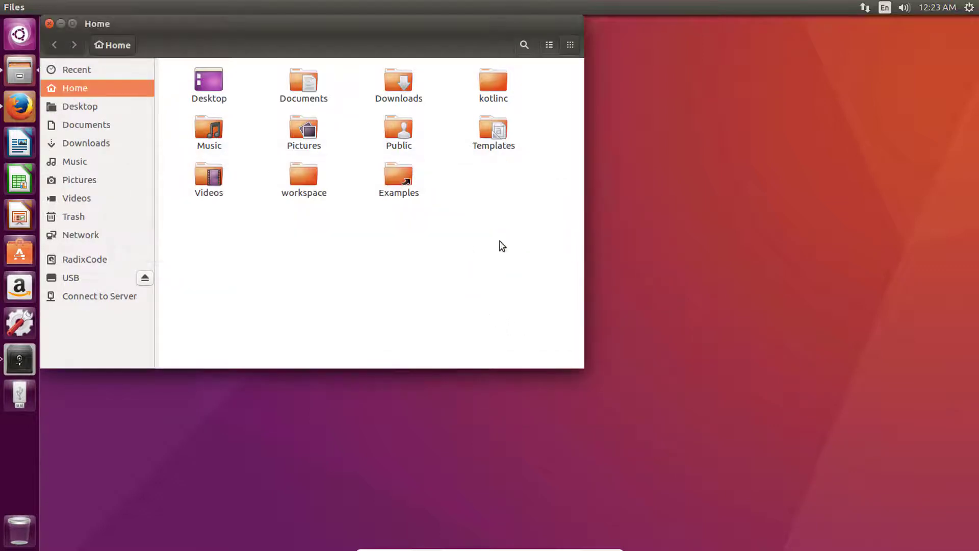
Browse into kotlinc/bin and look over the kotlinc and kotlin scripts
double_click(489, 82)
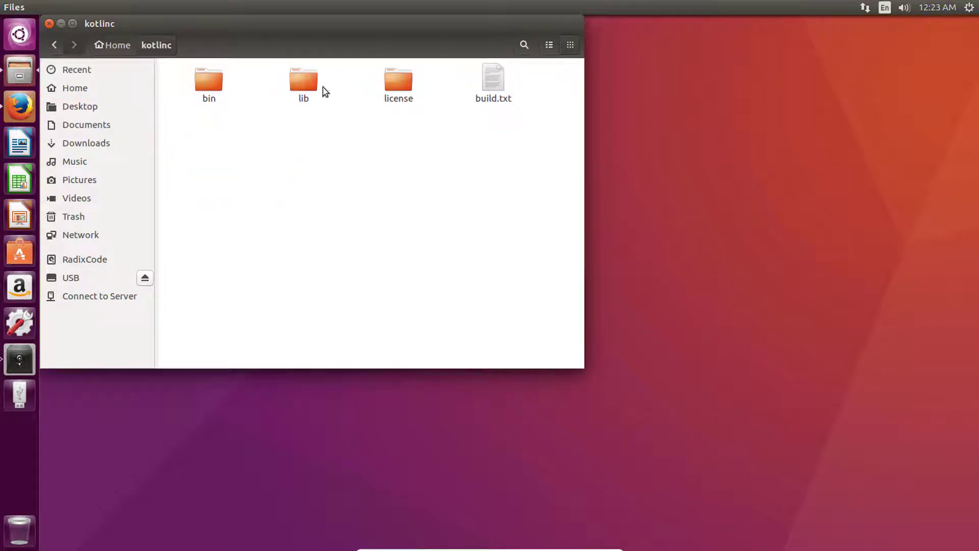
double_click(209, 85)
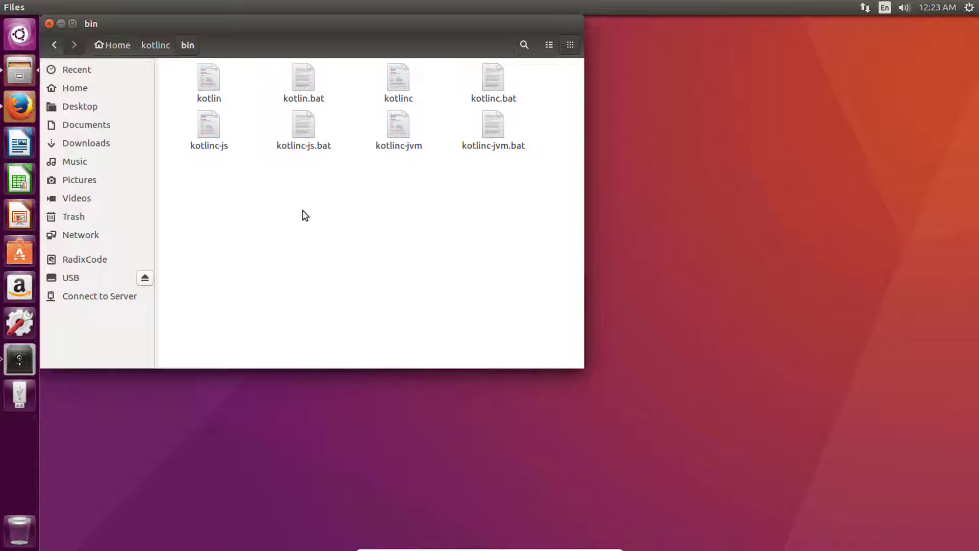
click(398, 80)
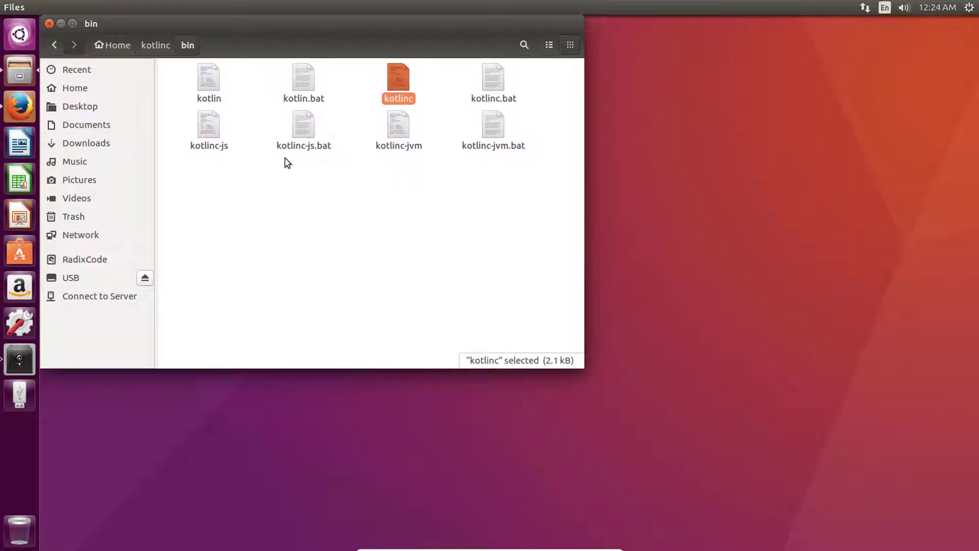
click(211, 101)
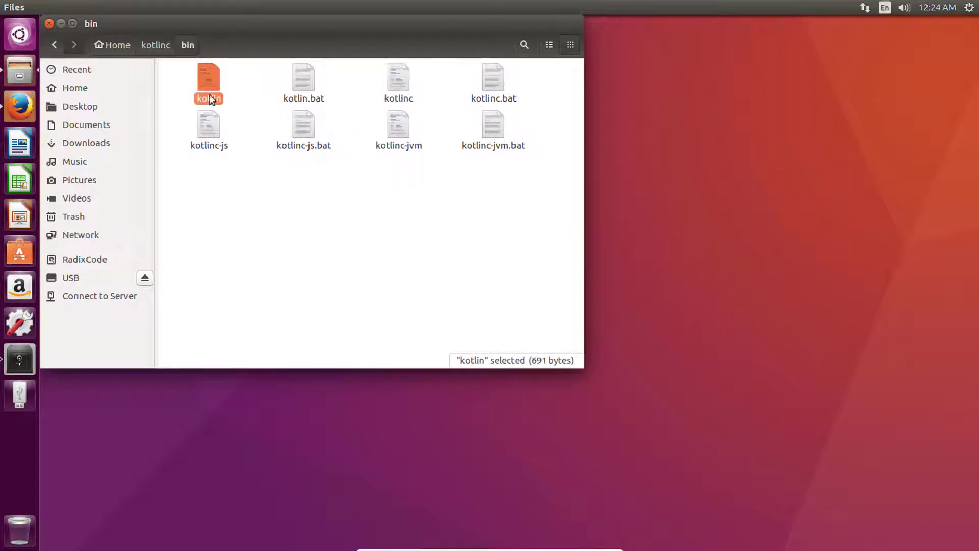
click(376, 212)
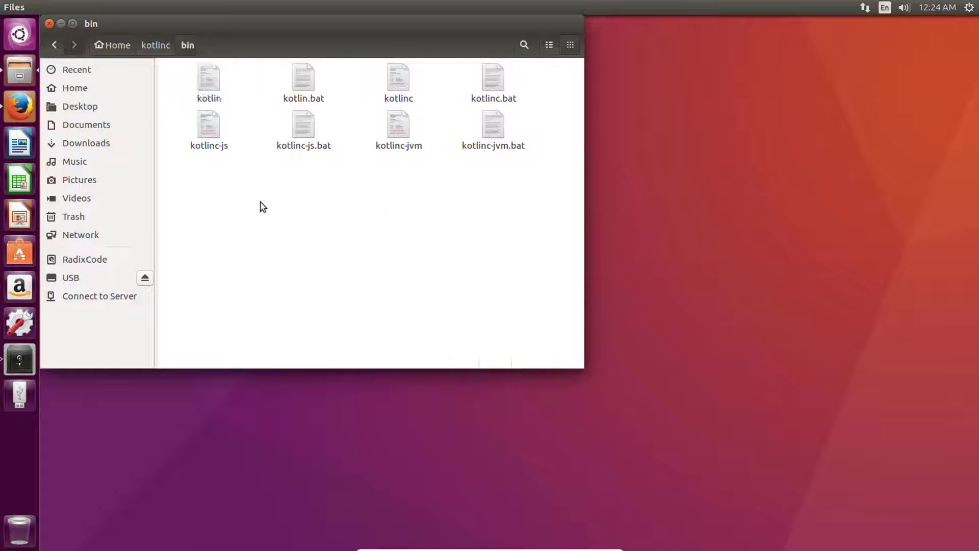
Copy the kotlin script's location /home/radixcode/kotlinc/bin from Properties, then return to Home
right_click(214, 90)
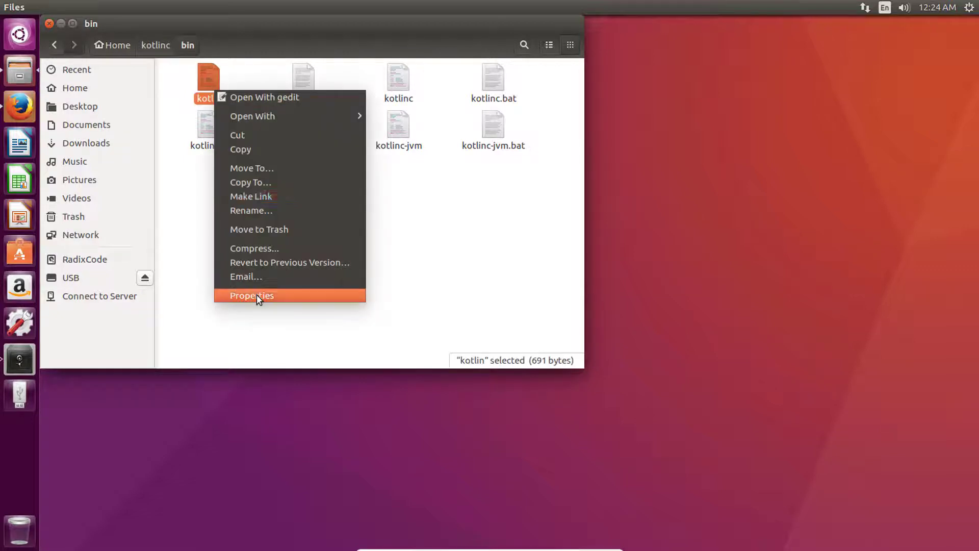
click(254, 294)
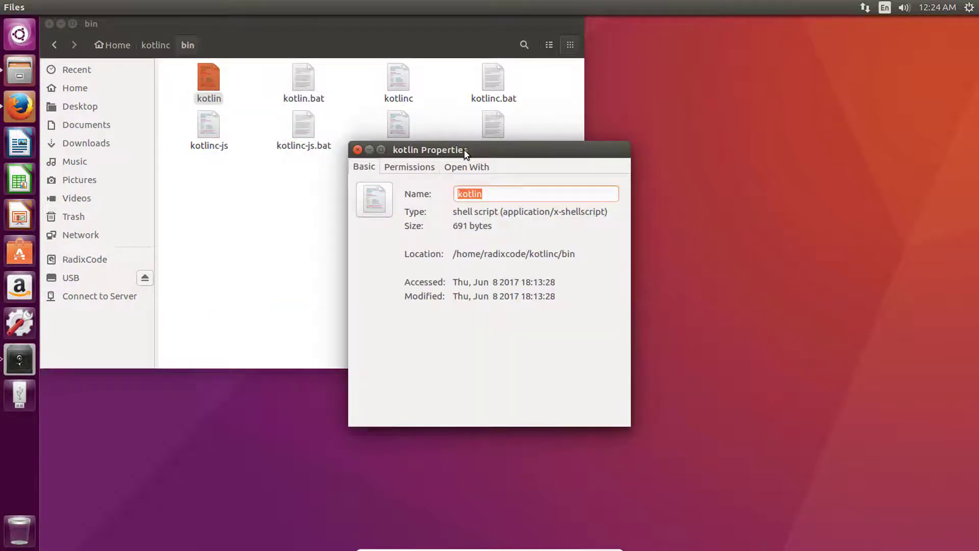
drag(464, 152, 338, 146)
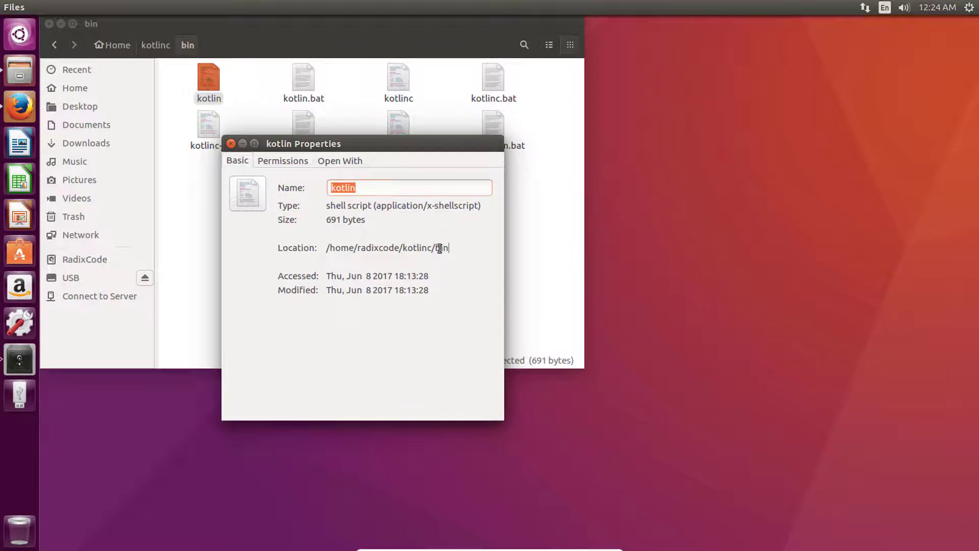
drag(440, 248, 321, 253)
right_click(338, 245)
click(362, 264)
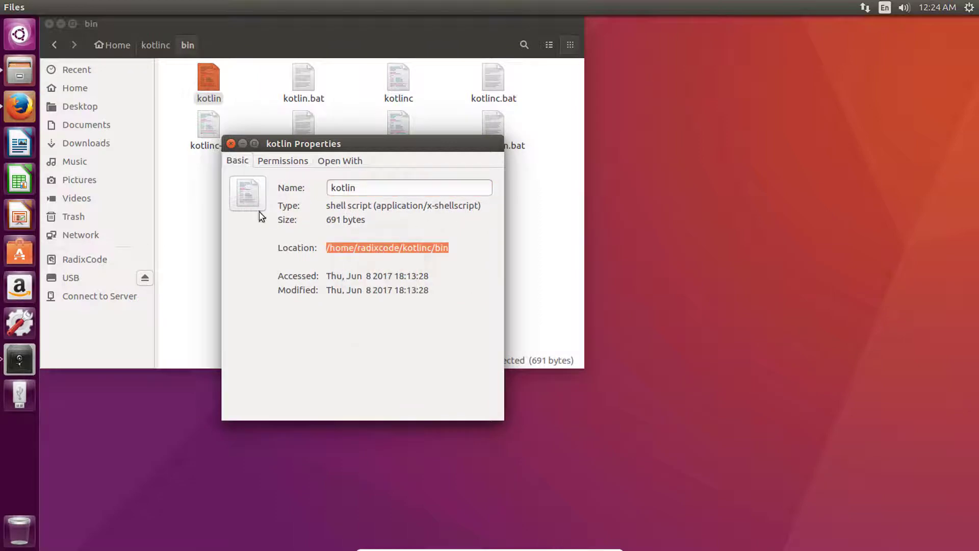
click(230, 143)
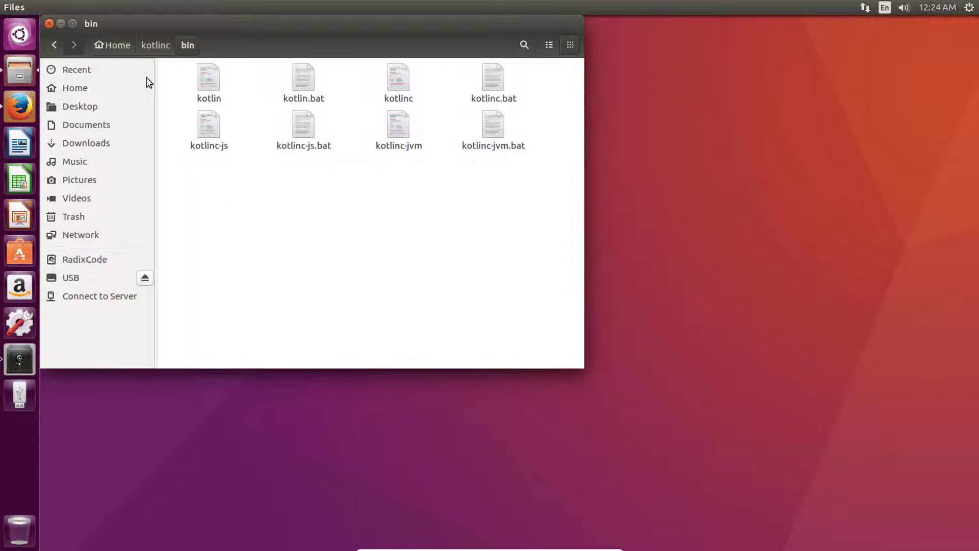
click(118, 44)
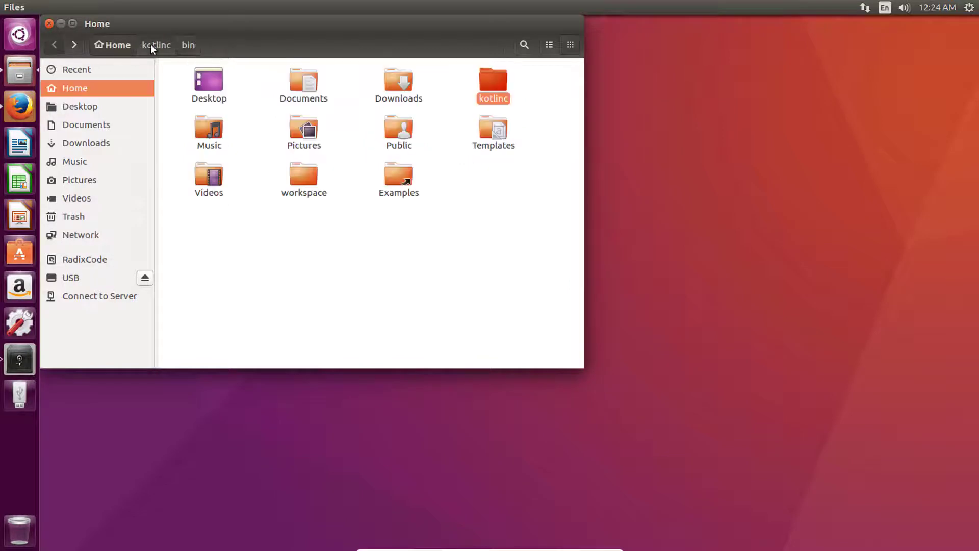
Open a terminal in the Home folder and run 'gedit .bashrc'
right_click(303, 267)
click(342, 307)
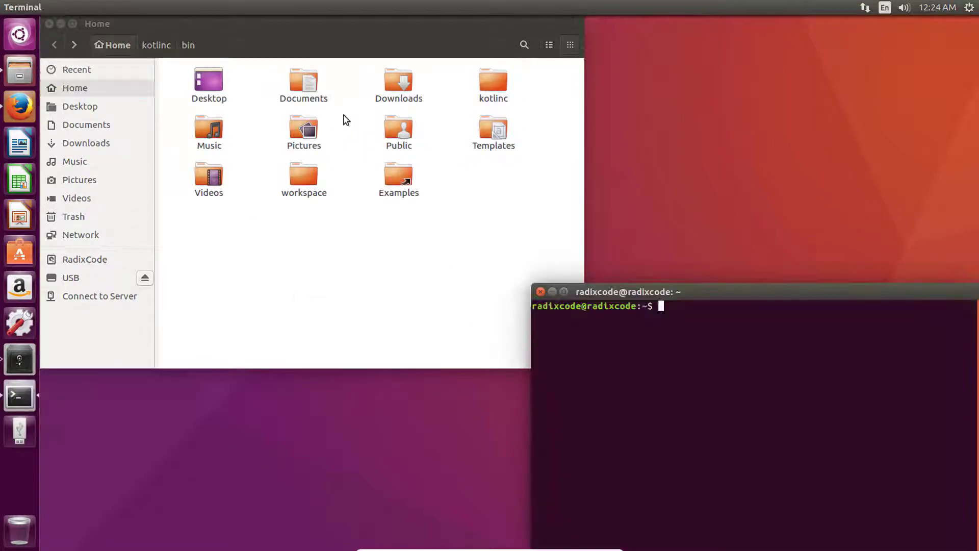
drag(668, 291, 307, 162)
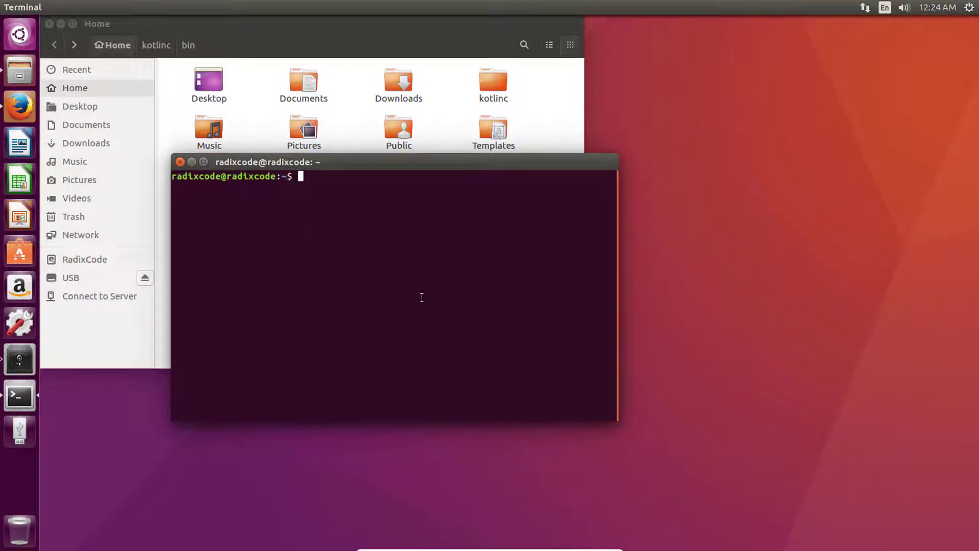
text(g)
text(edit .)
text(bash)
text(rc)
key(Return)
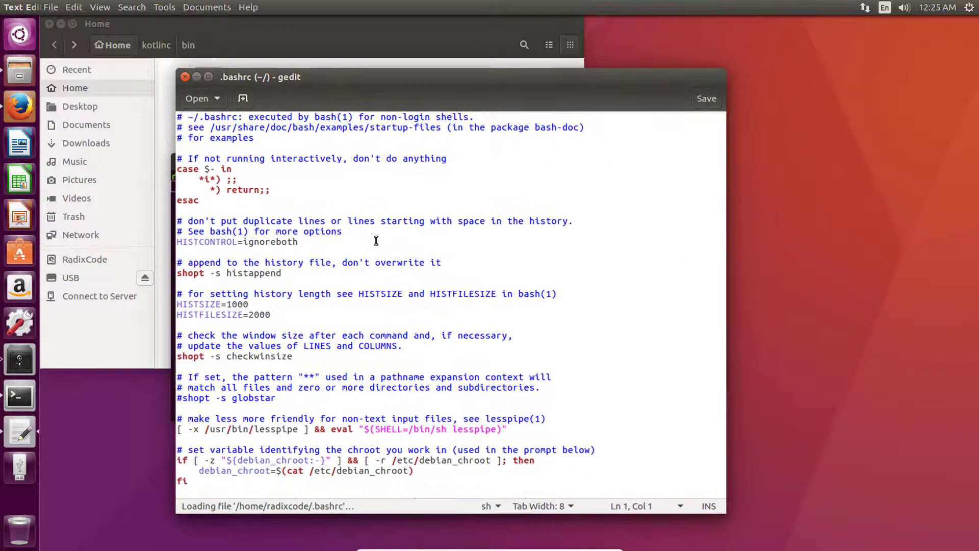
scroll(376, 241, down, 10)
Append 'export PATH=$PATH:/home/radixcode/kotlinc/bin' to the end of .bashrc, save, and close gedit
key(ctrl+End)
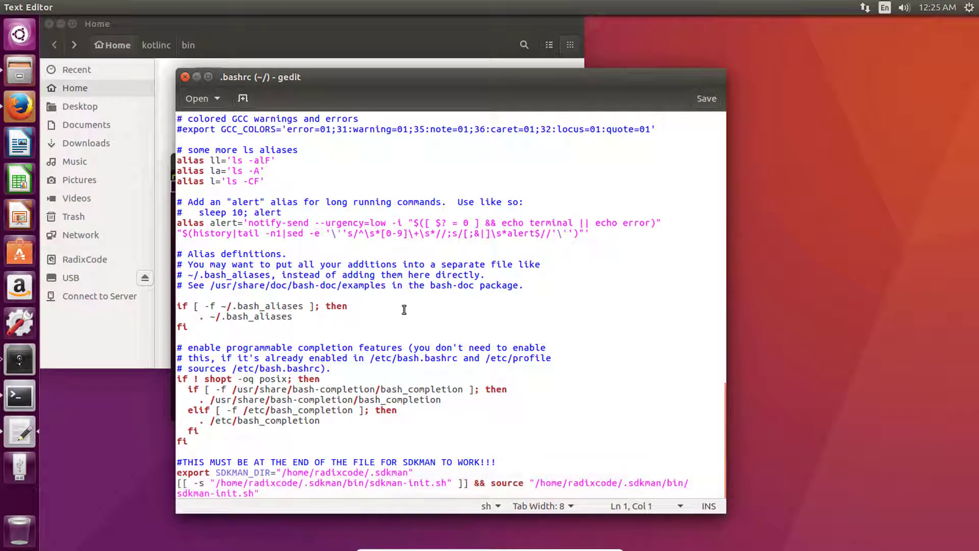
key(Return)
key(Return)
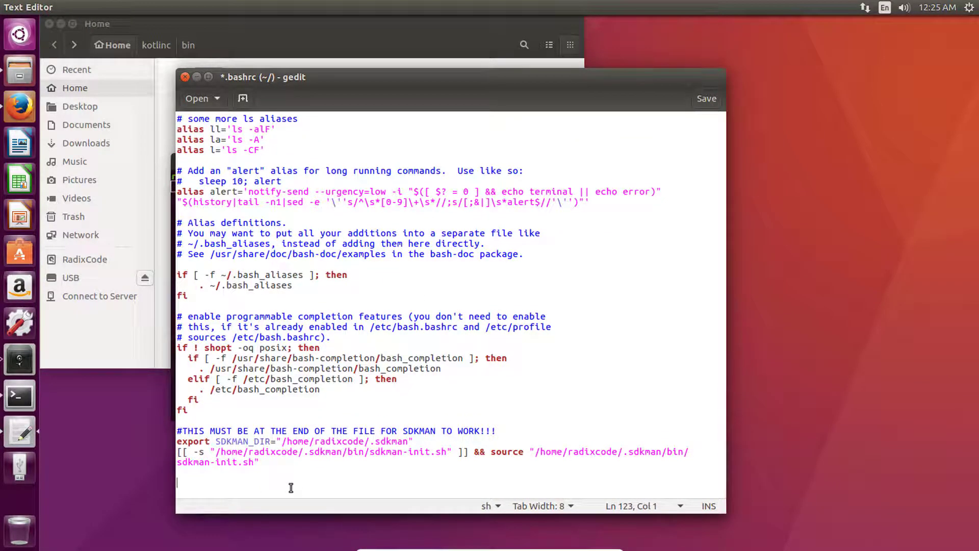
text(expo)
text(rt PATH)
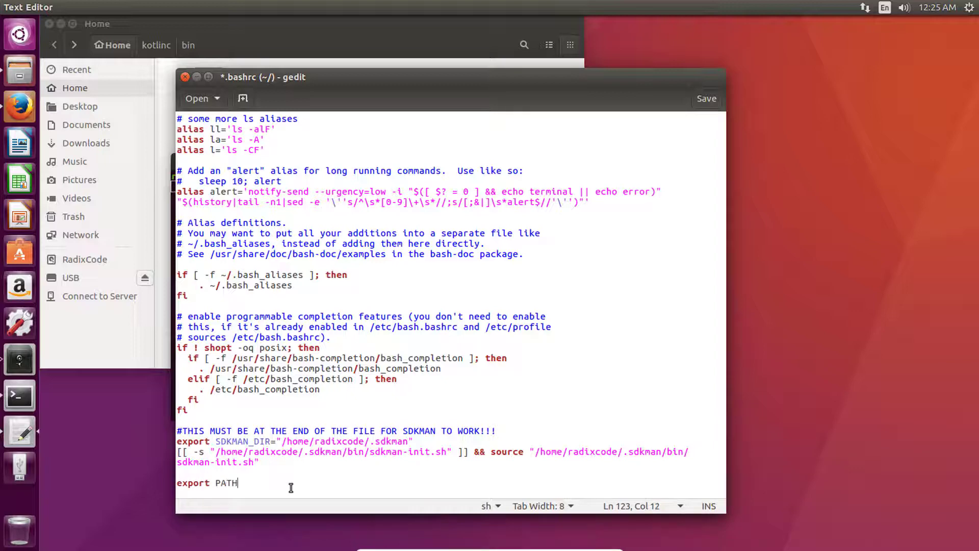
text(=)
text($PATH:)
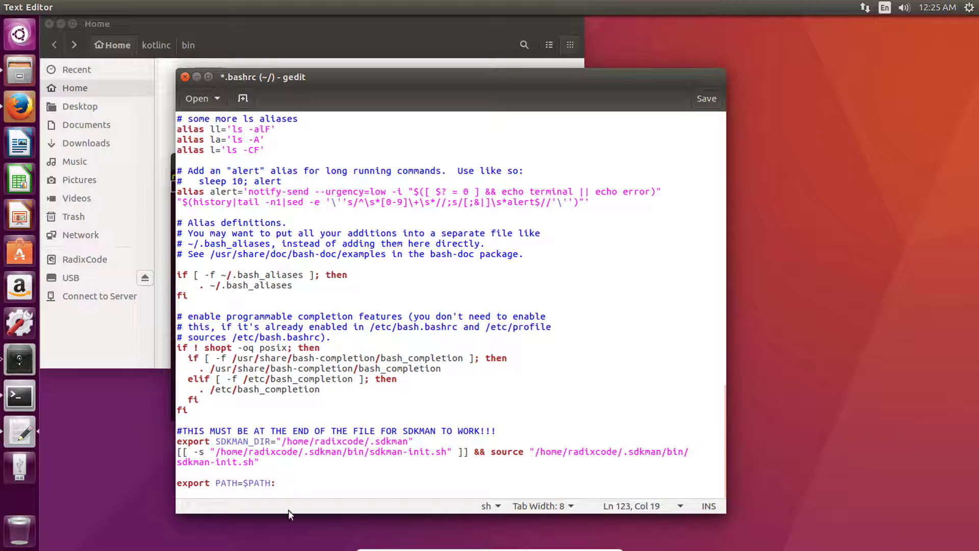
right_click(287, 485)
click(321, 424)
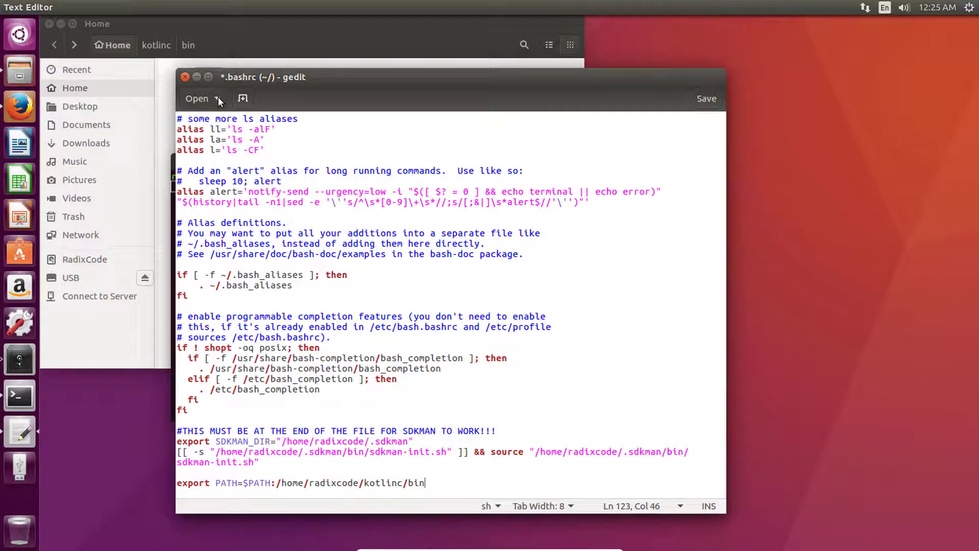
click(702, 100)
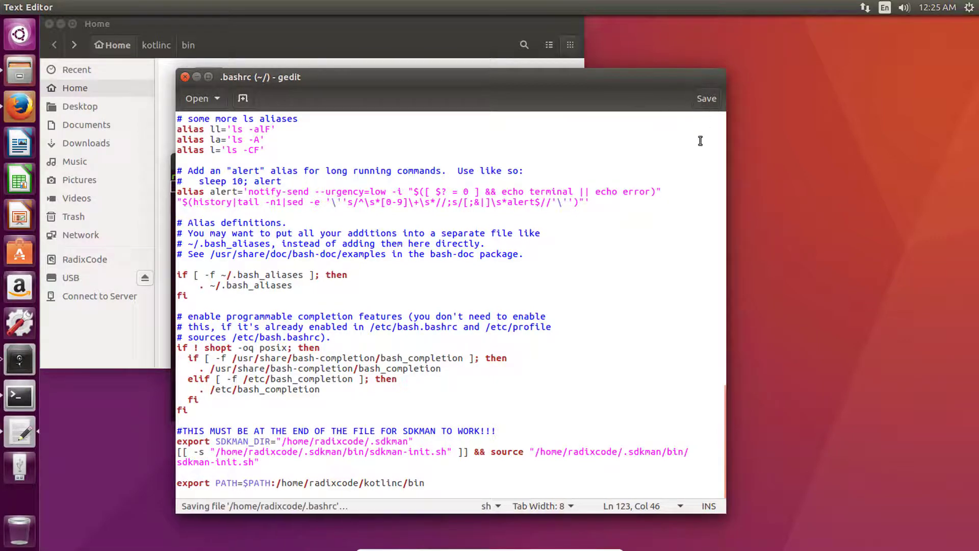
click(184, 77)
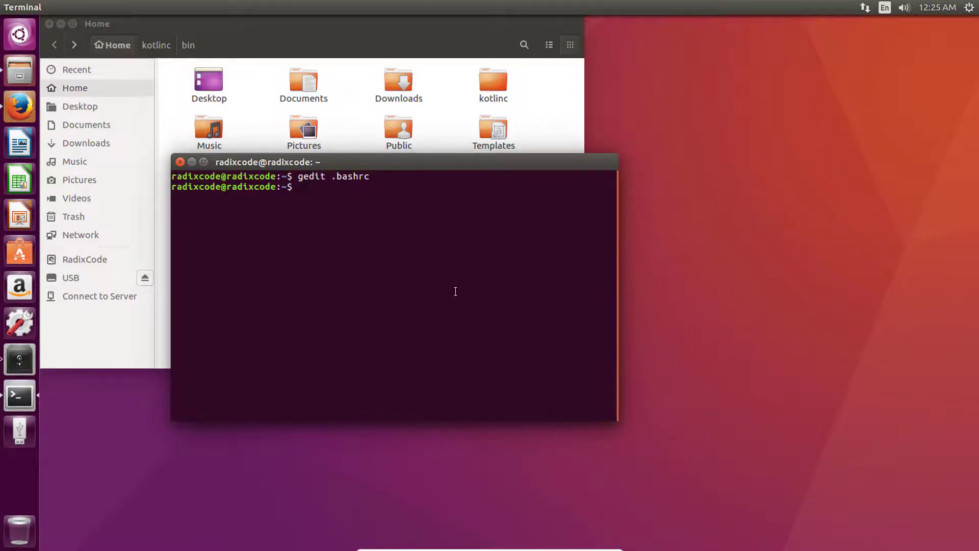
text(kotlin)
Run kotlin in the old terminal, then close that terminal and the Home folder window
key(Return)
click(179, 161)
click(50, 25)
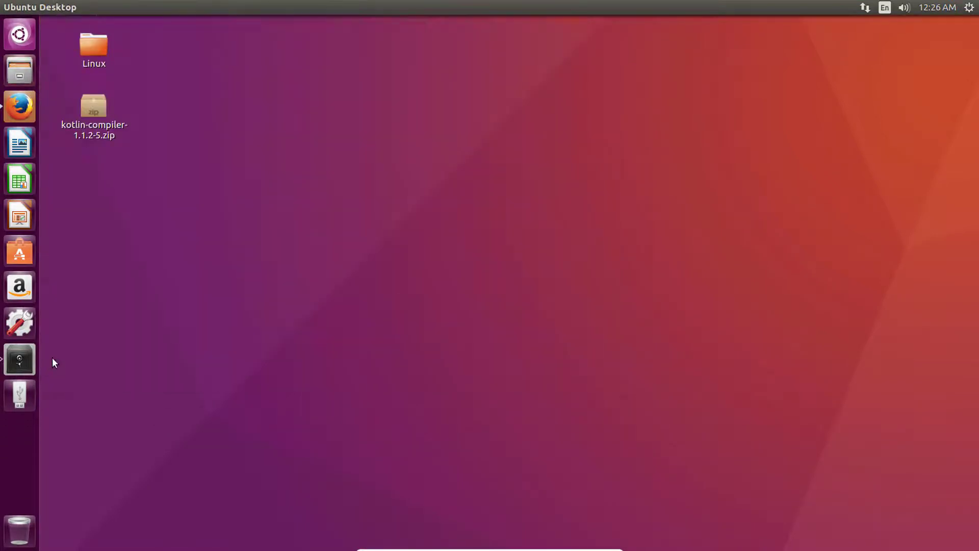
Launch a new Terminal from the Dash, run kotlin to confirm it responds, and close it
click(19, 34)
text(termina)
key(Return)
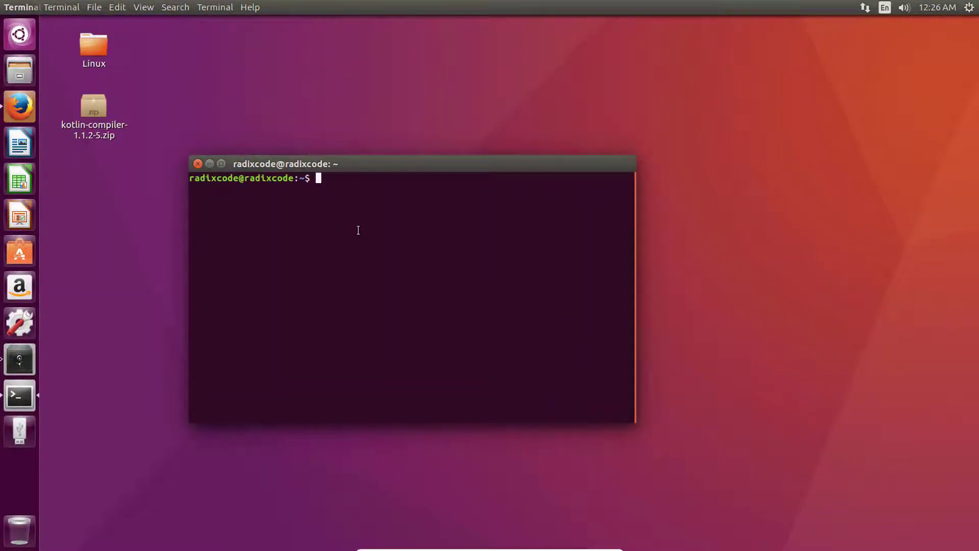
text(kotlin)
key(Return)
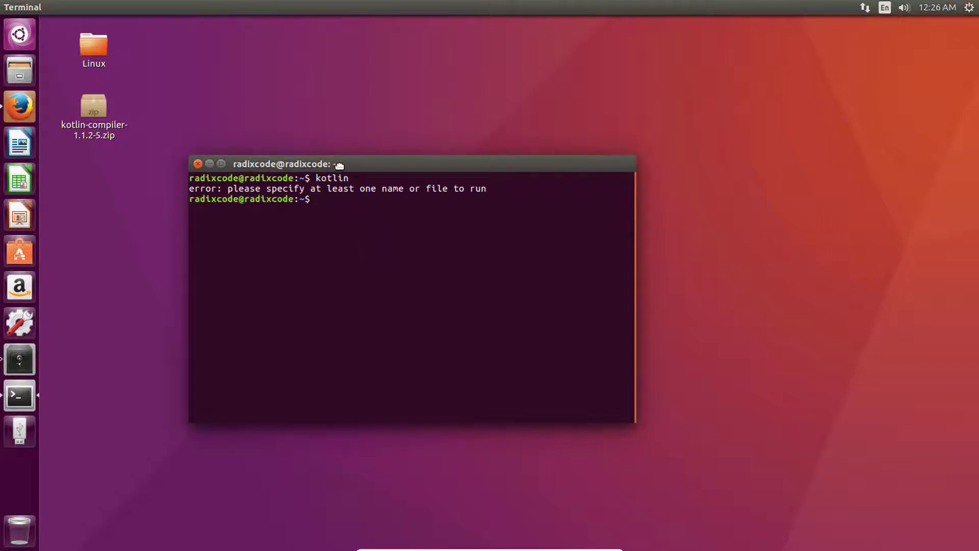
drag(337, 167, 354, 168)
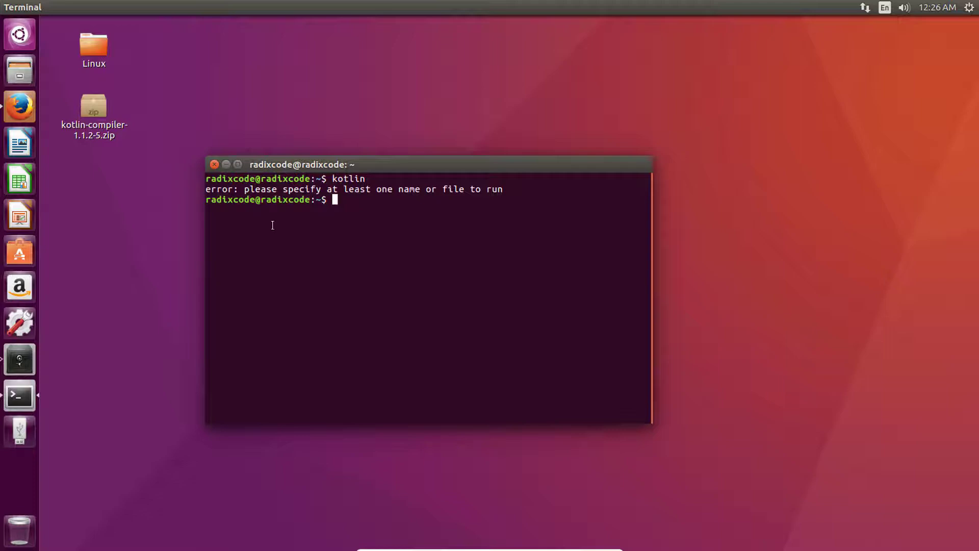
click(215, 164)
Search the Dash for 'ge' and launch Text Editor with an empty Untitled Document 1
click(23, 43)
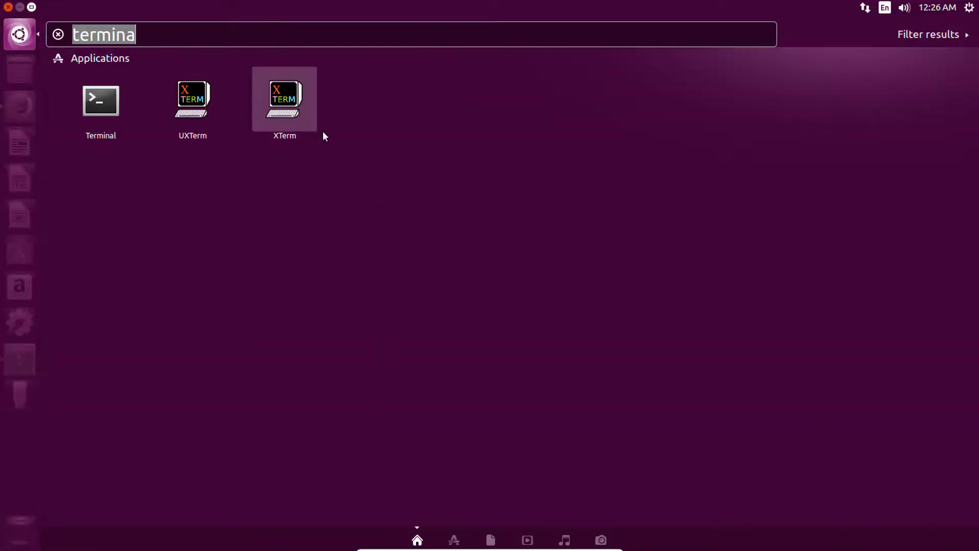
key(BackSpace)
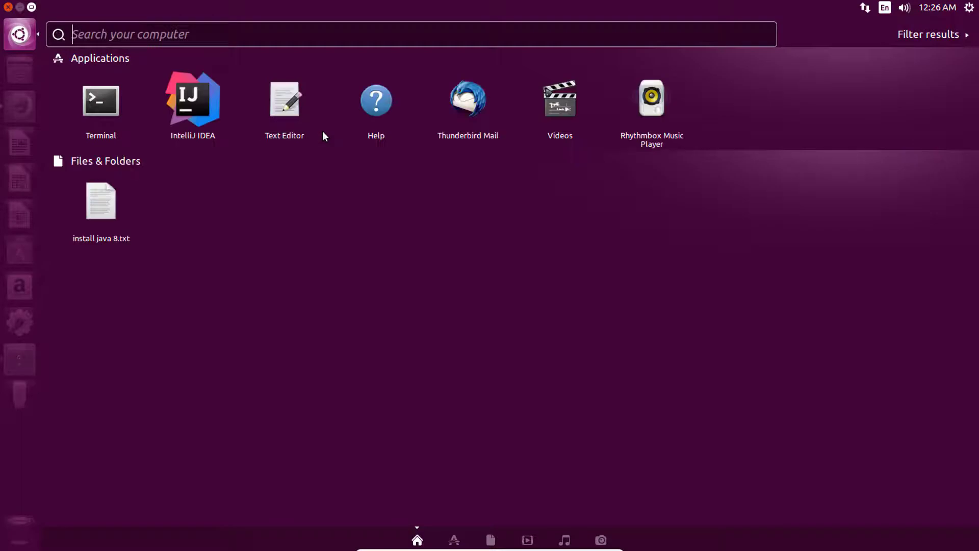
text(e)
key(BackSpace)
text(ge)
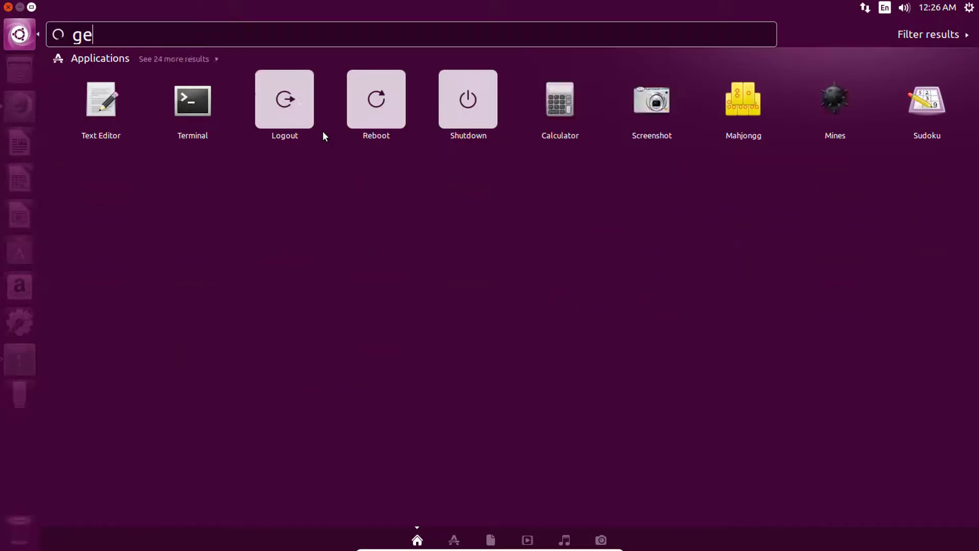
click(119, 114)
Write fun main(args : Array<String>) containing println("Hello From Linux") in the untitled document
drag(244, 27, 359, 60)
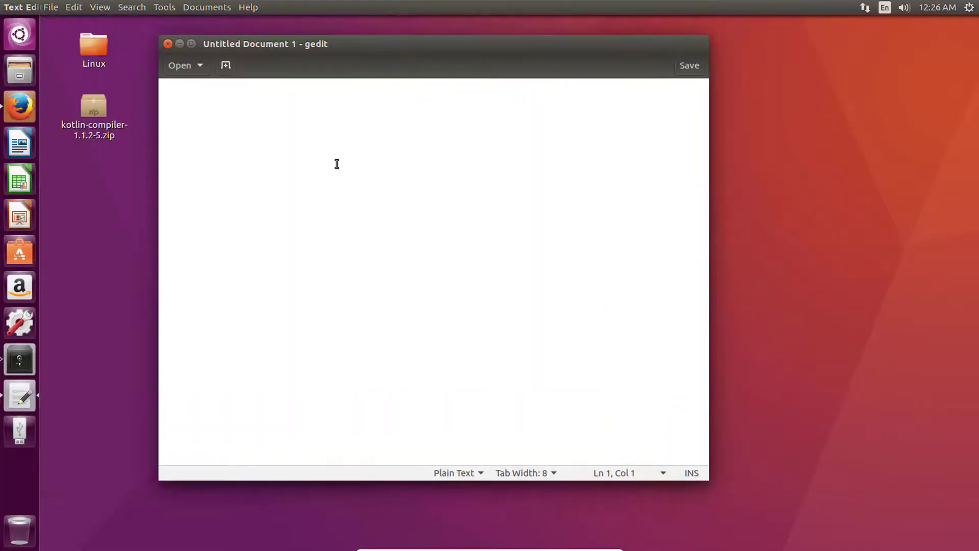
key(Return)
key(Return)
text(func)
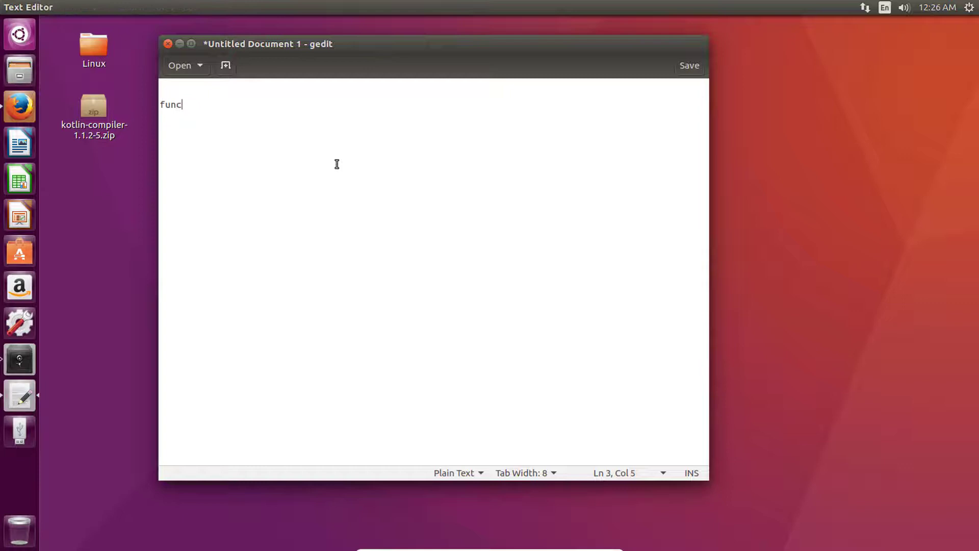
key(BackSpace)
text(ma)
text(())
text(arg)
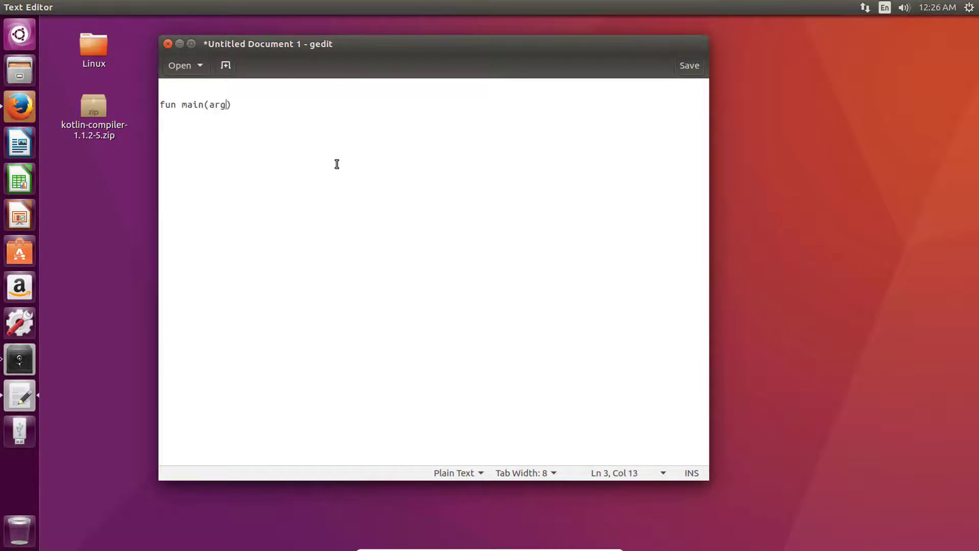
text(s : )
text(Array)
text(<>)
text(St)
text(ring>)
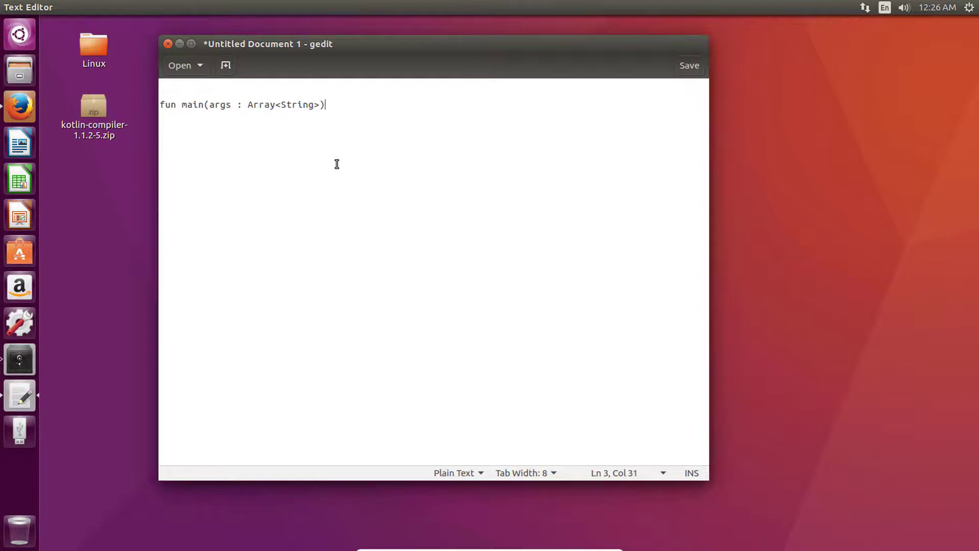
text({})
key(Return)
key(Return)
text(print)
text("")
text(He)
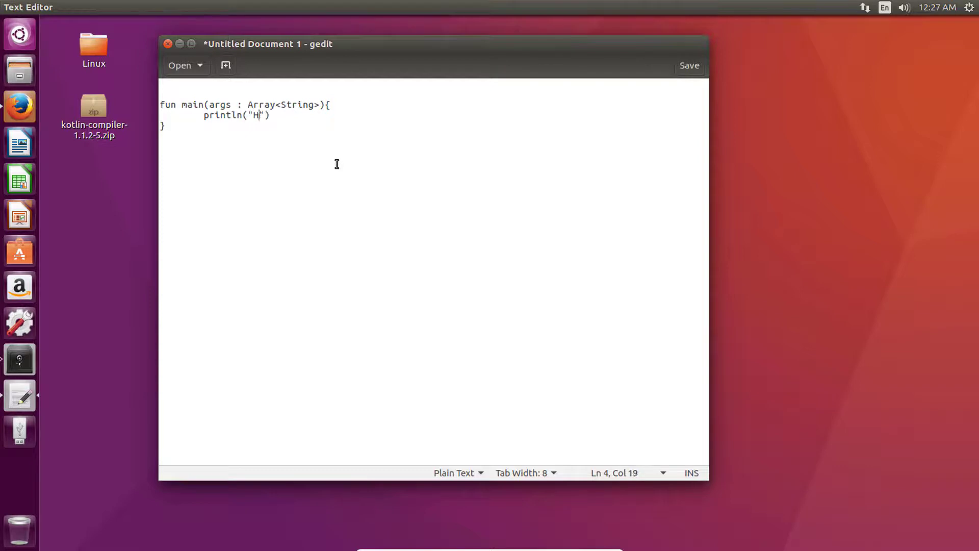
text(llo F)
text(rom Lin)
text(ux)
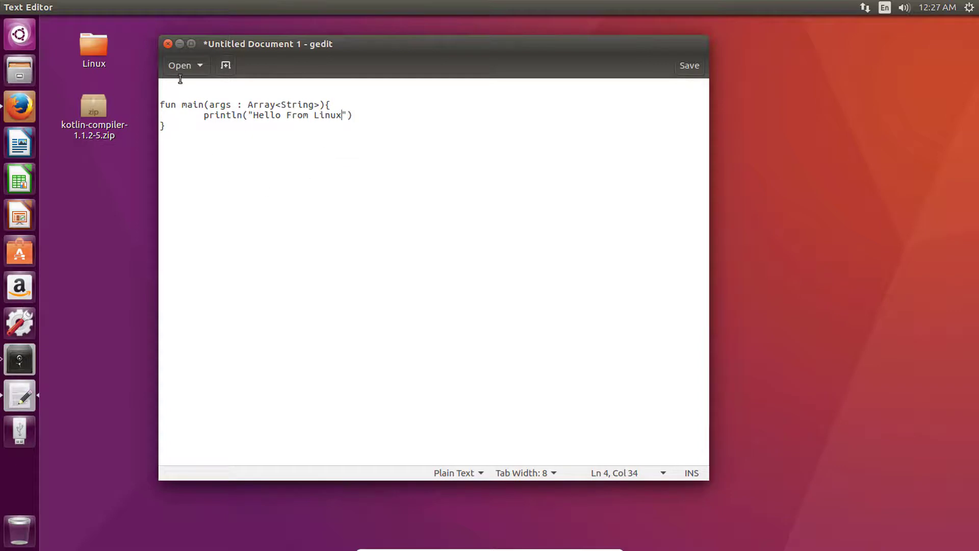
Save the document to the Desktop under the name HelloWorld.kt
click(685, 67)
double_click(287, 123)
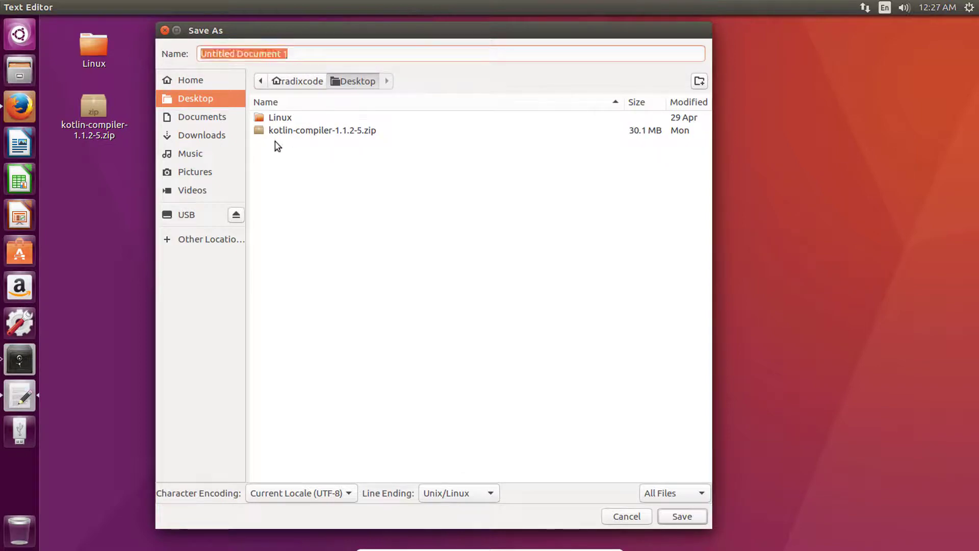
text(Hello)
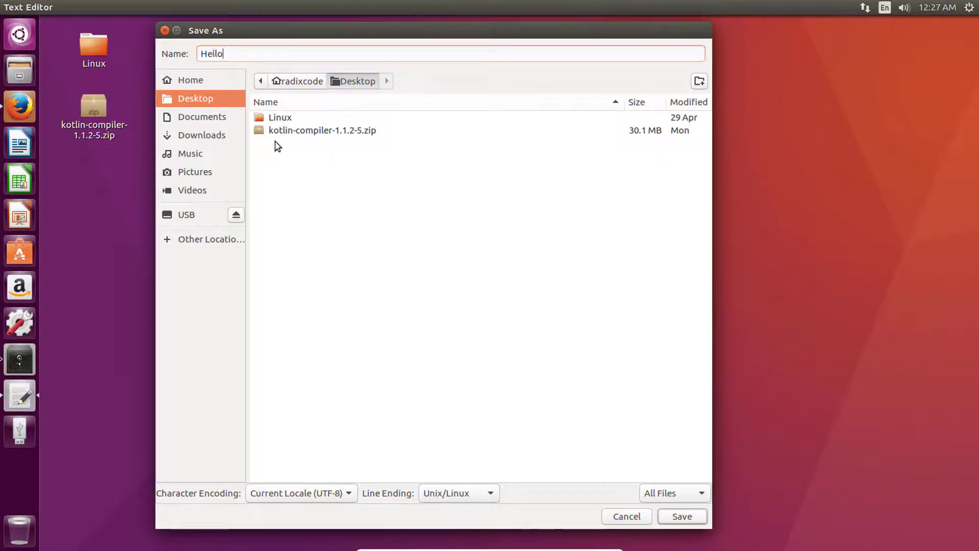
text(World)
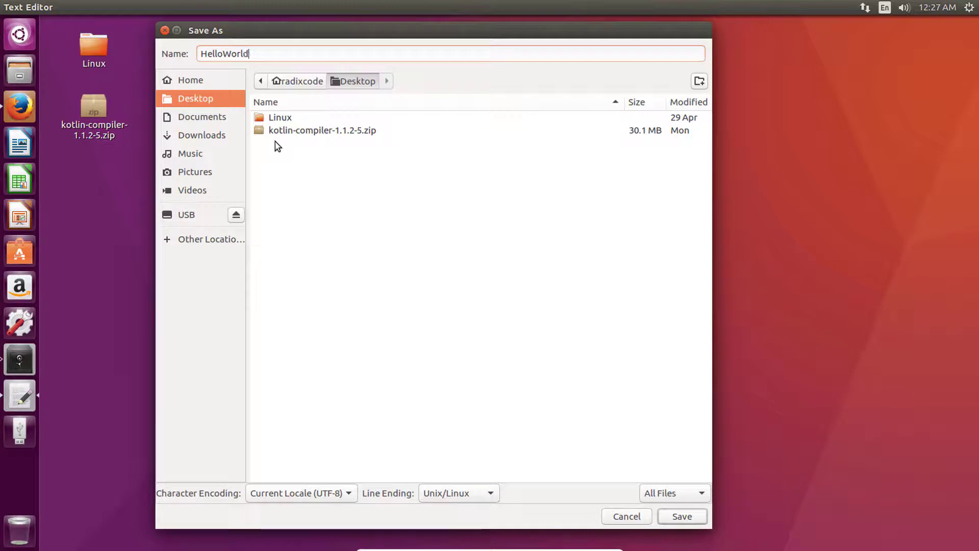
text(.kt)
key(Return)
click(675, 518)
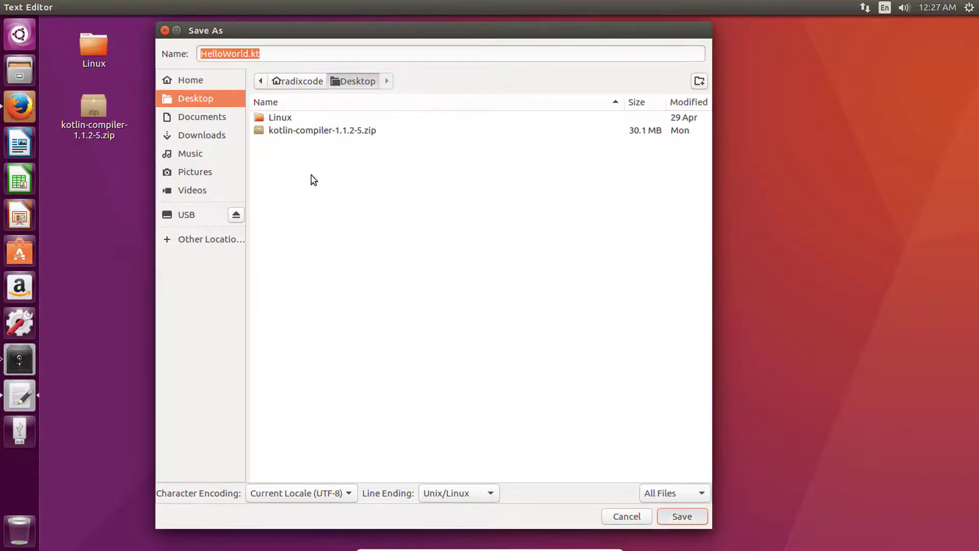
key(Return)
click(120, 280)
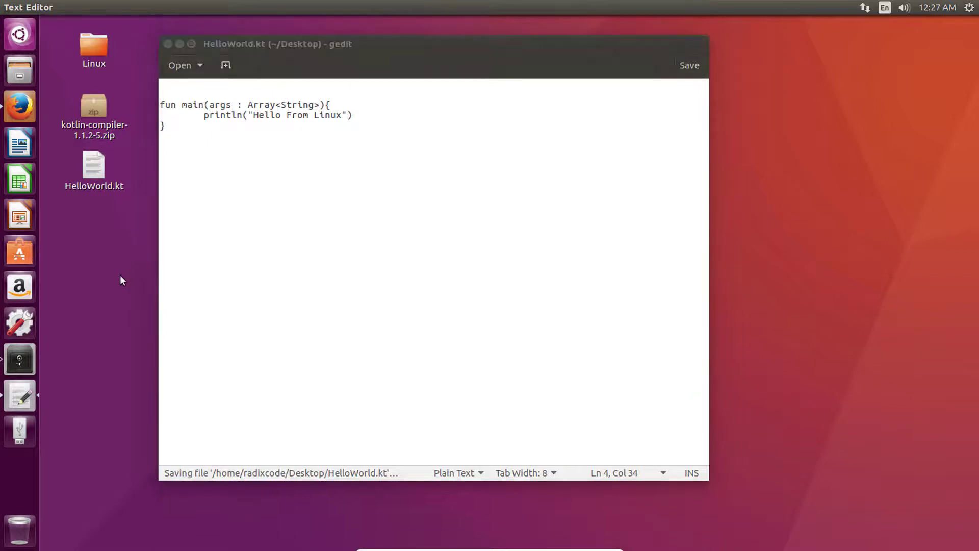
Open a terminal from the desktop and change into the Desktop folder with cd Desktop/
right_click(115, 264)
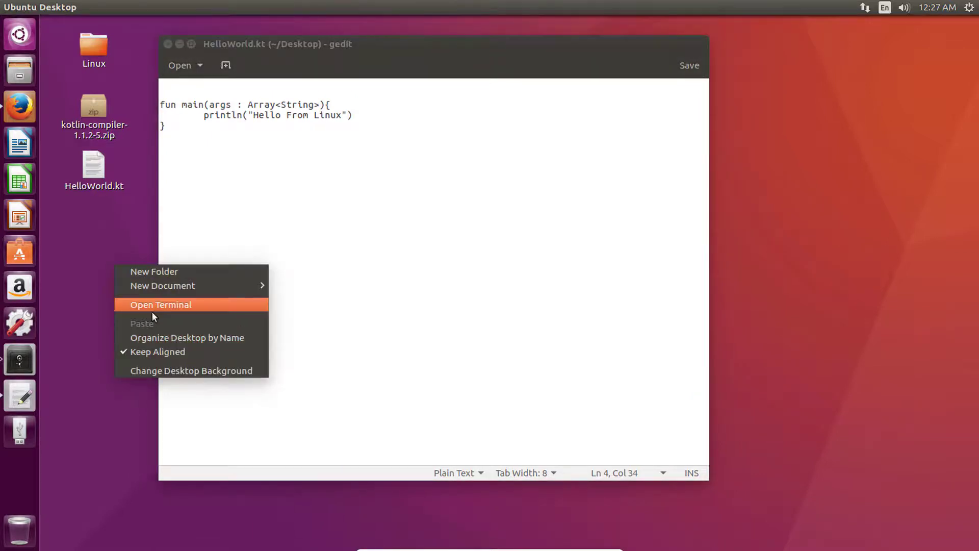
click(175, 307)
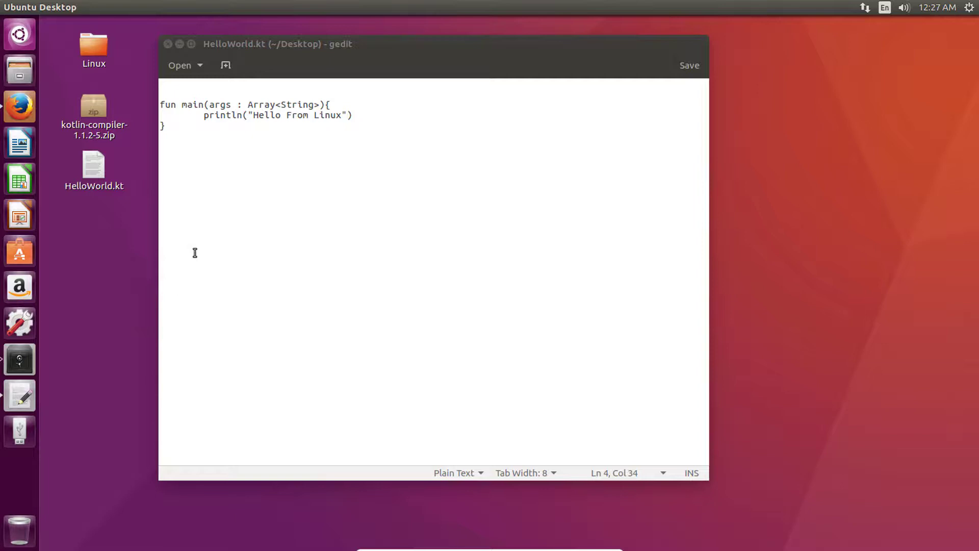
drag(602, 286, 326, 205)
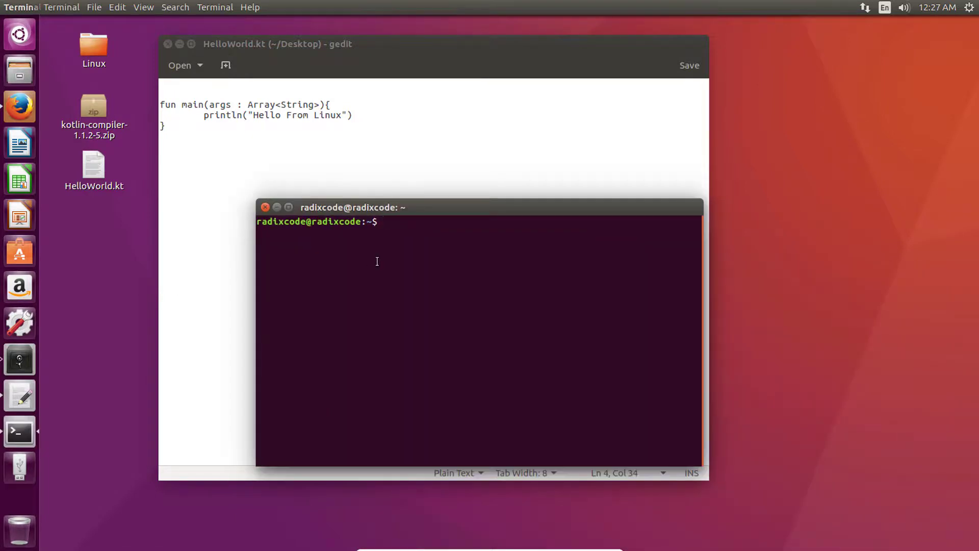
text(cd )
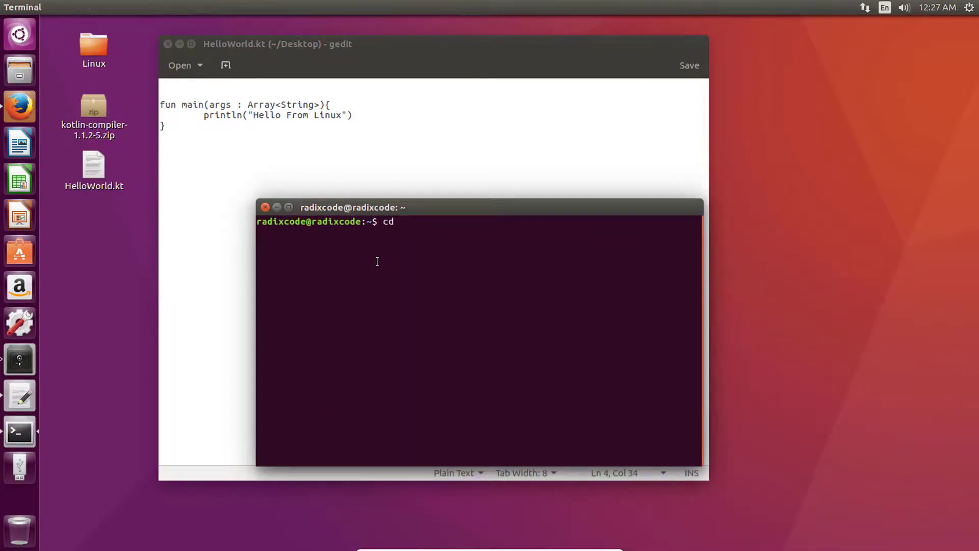
text(De)
key(Tab)
key(Return)
text(ls)
List the Desktop files with ls and compile HelloWorld.kt using kotlinc
key(Return)
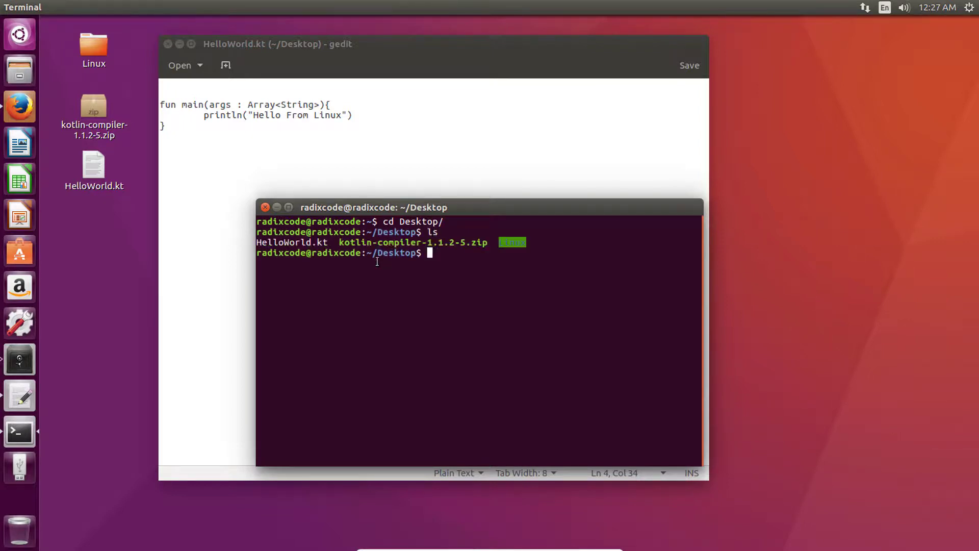
double_click(265, 242)
click(481, 393)
text(kotlinc)
text( H)
text(e)
key(Tab)
key(Return)
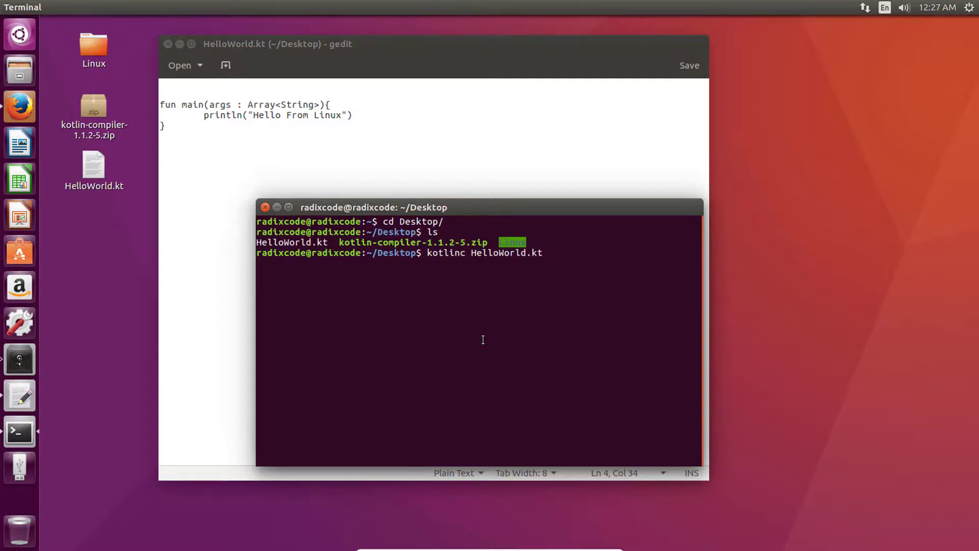
Run the compiled program with kotlin HelloWorldKt and check it prints 'Hello From Linux'
drag(367, 206, 336, 155)
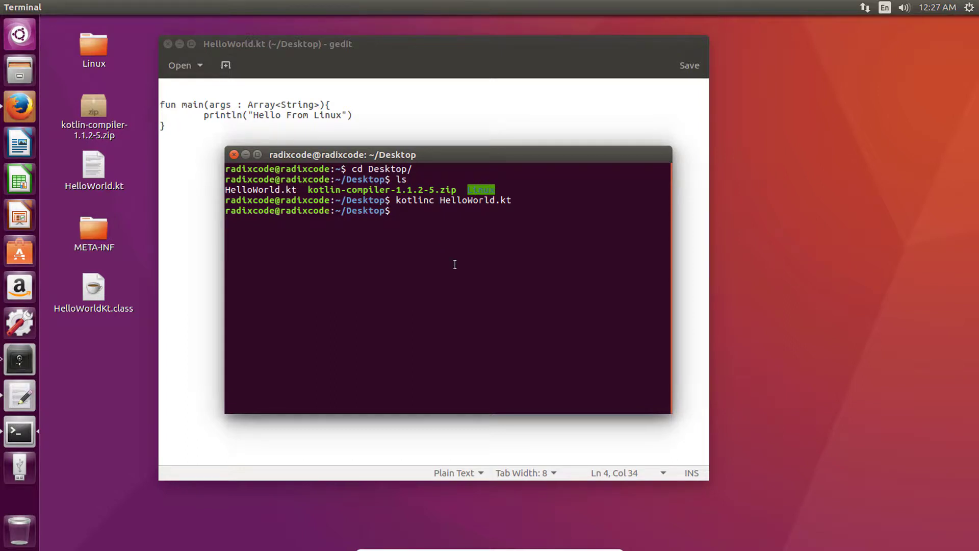
text(ko)
text(tlin)
text( HelloWorld)
text(K)
text(t)
key(Return)
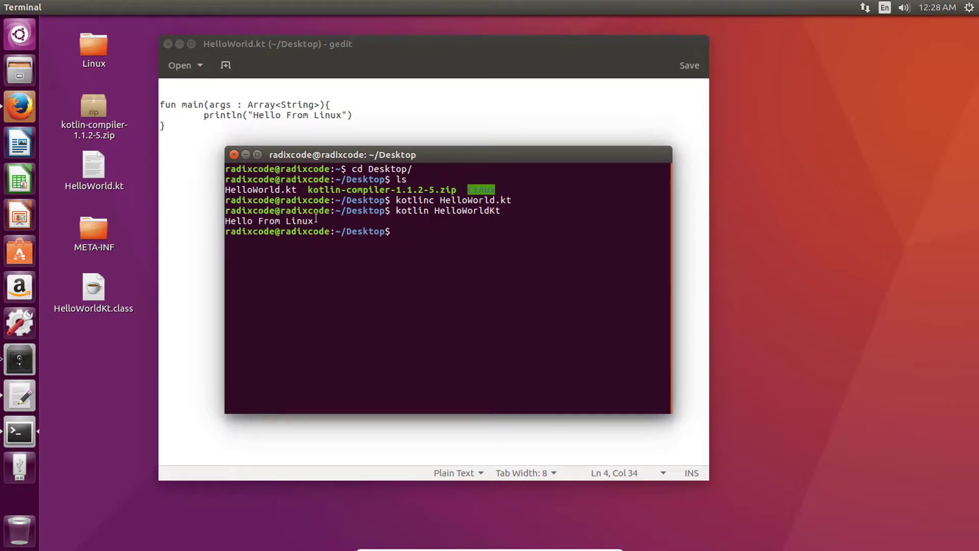
triple_click(274, 219)
click(344, 296)
click(19, 107)
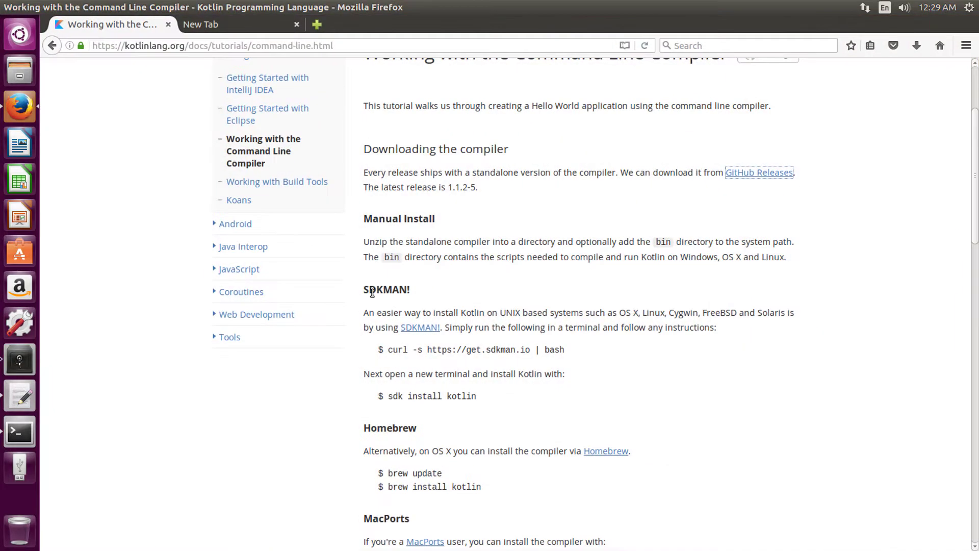
scroll(367, 289, down, 2)
scroll(361, 289, up, 1)
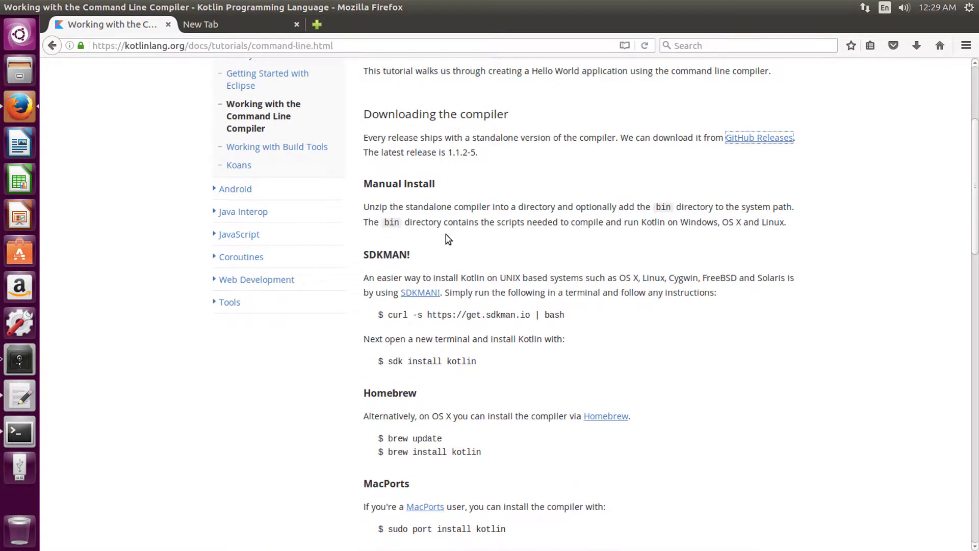
scroll(445, 234, down, 1)
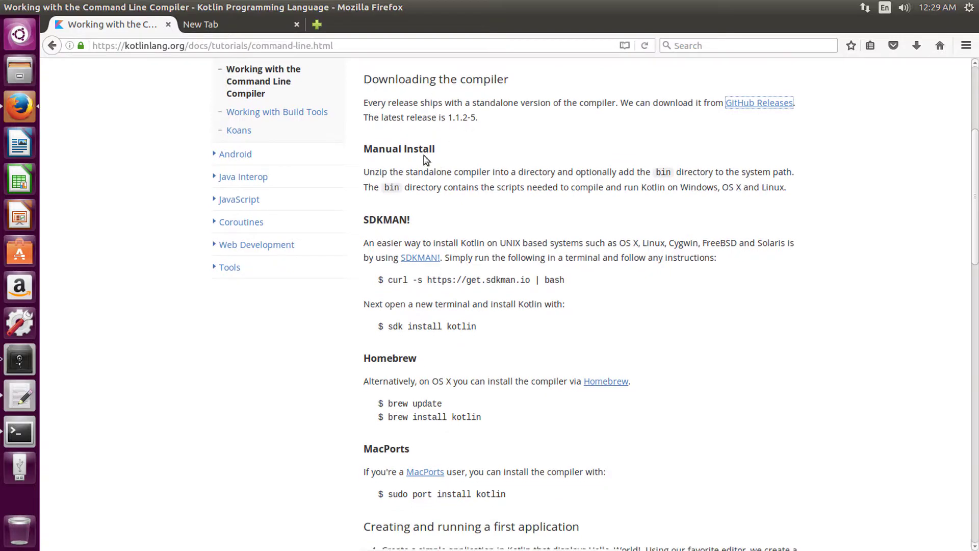
triple_click(483, 150)
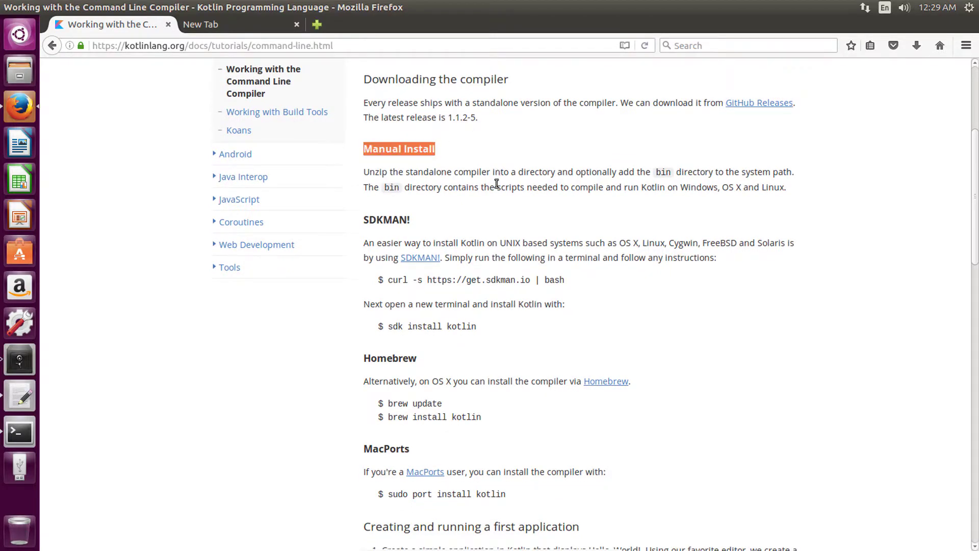
scroll(494, 186, down, 2)
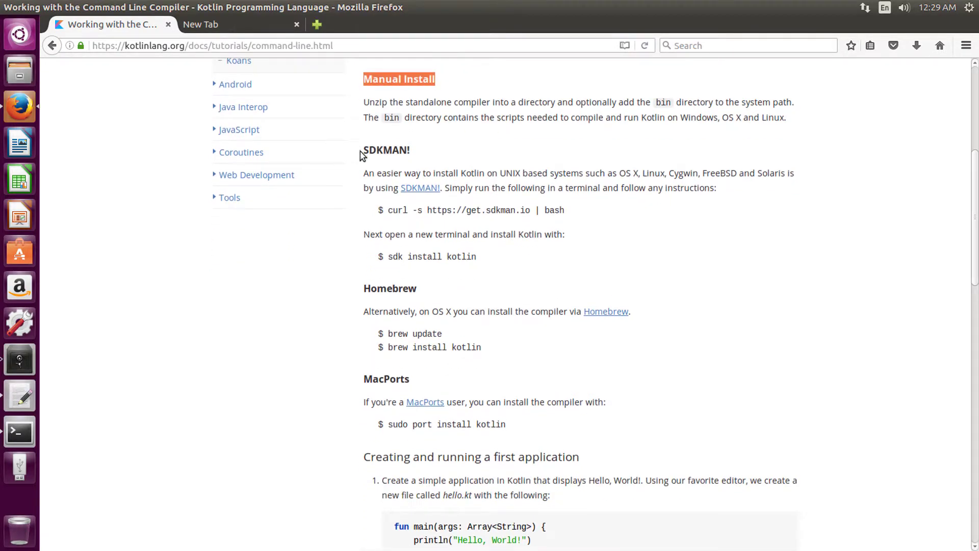
shift+click(420, 150)
click(445, 173)
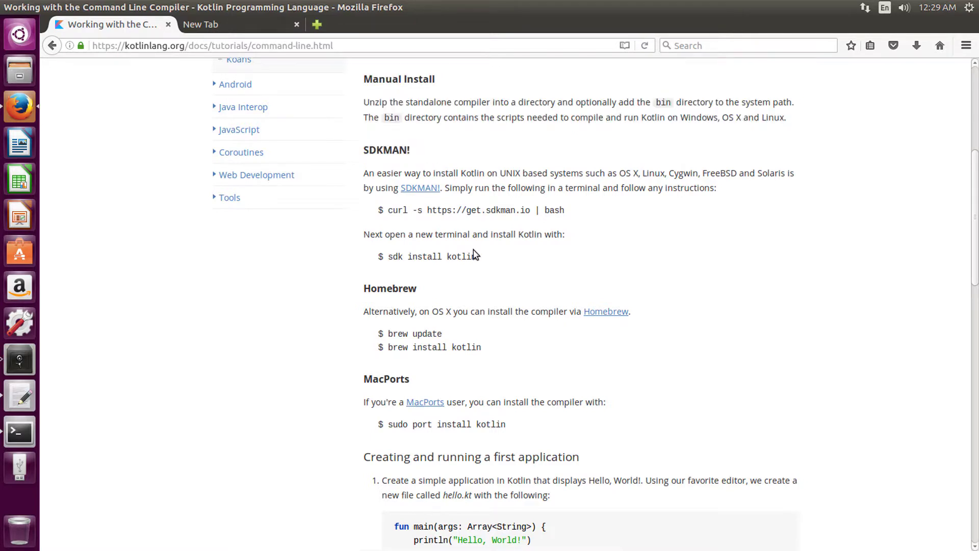
scroll(474, 251, down, 2)
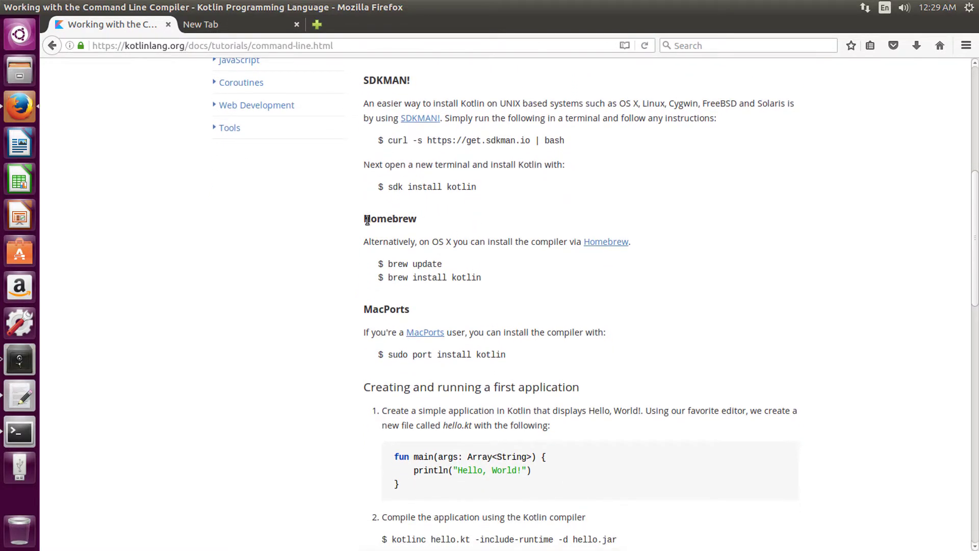
drag(366, 219, 434, 222)
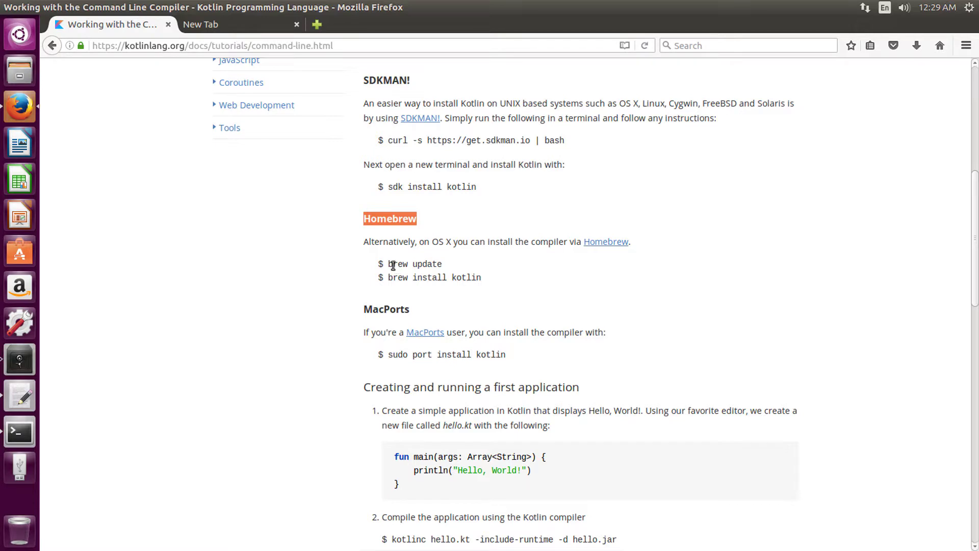
drag(388, 264, 452, 269)
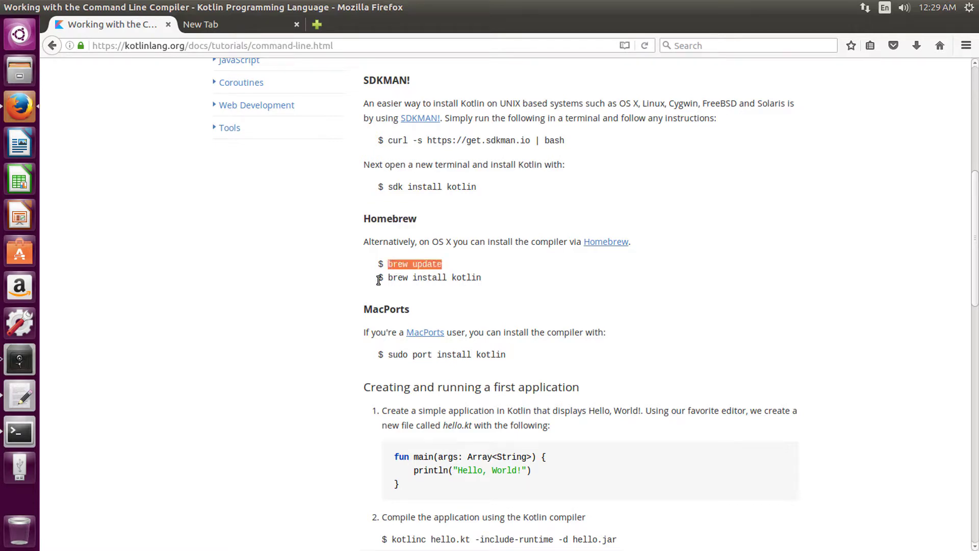
drag(391, 279, 494, 280)
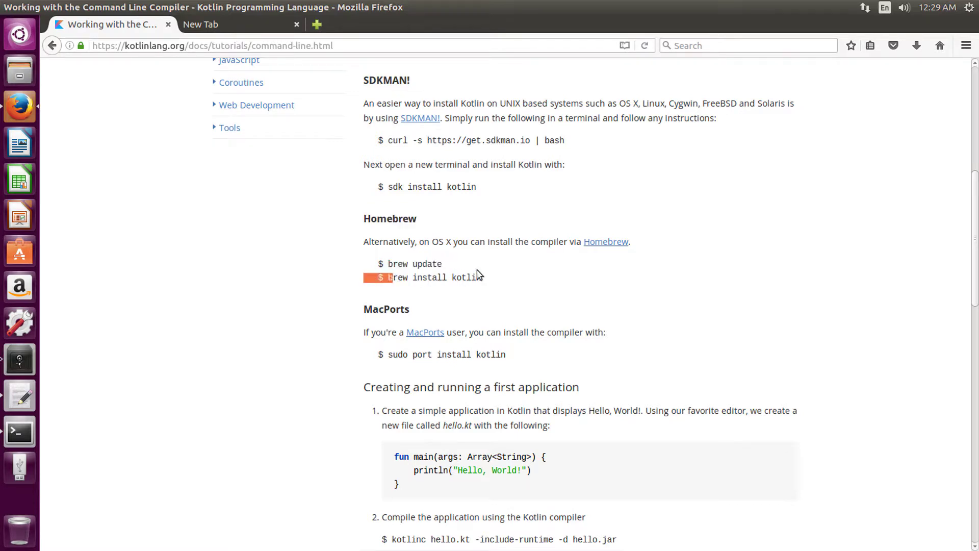
click(504, 282)
click(21, 5)
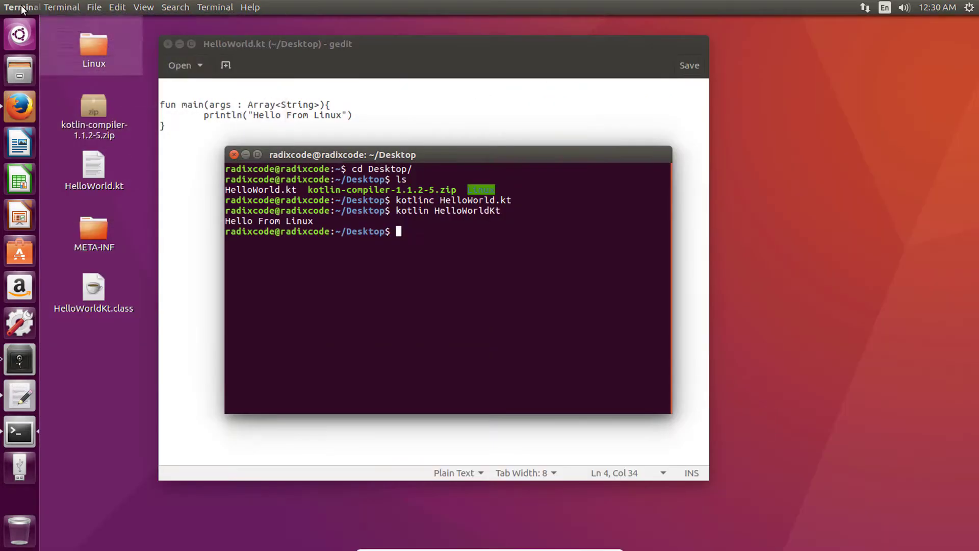